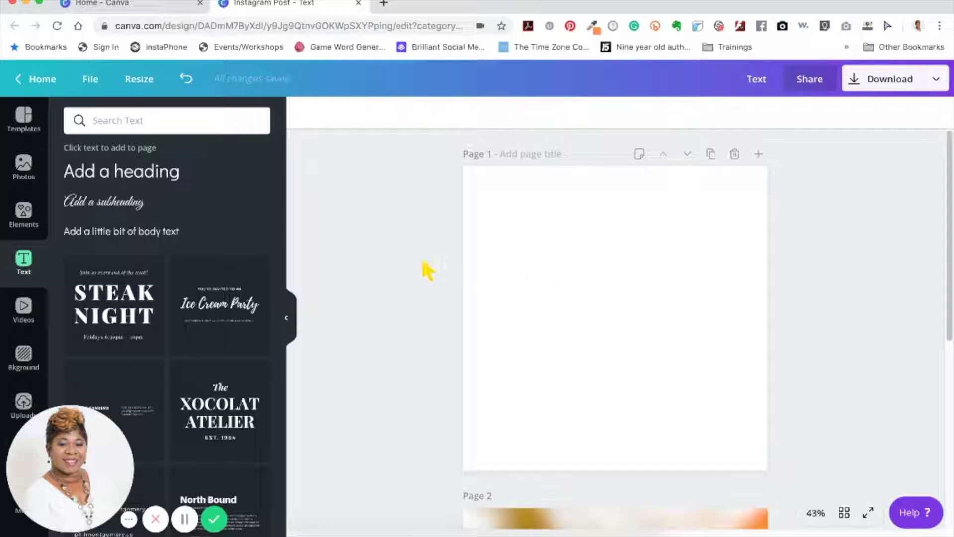
Review the heading, subheading and body fonts in the Brand Kit and return to the Instagram Post design
click(121, 6)
click(52, 306)
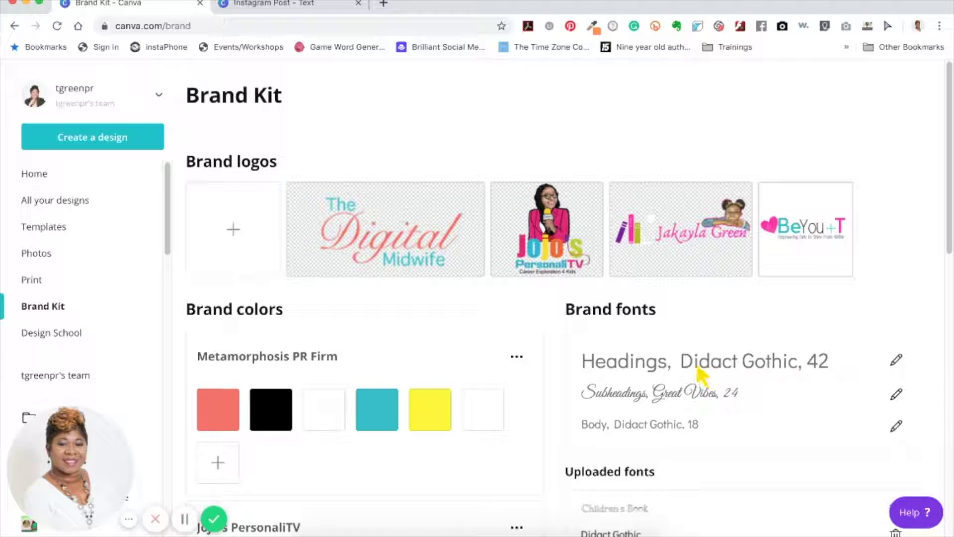
scroll(702, 368, down, 2)
scroll(703, 370, down, 1)
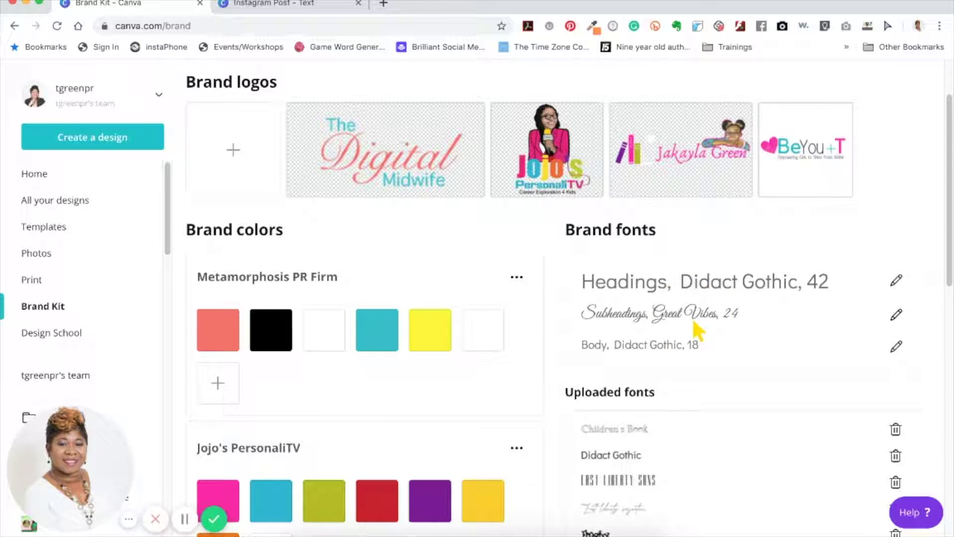
click(264, 4)
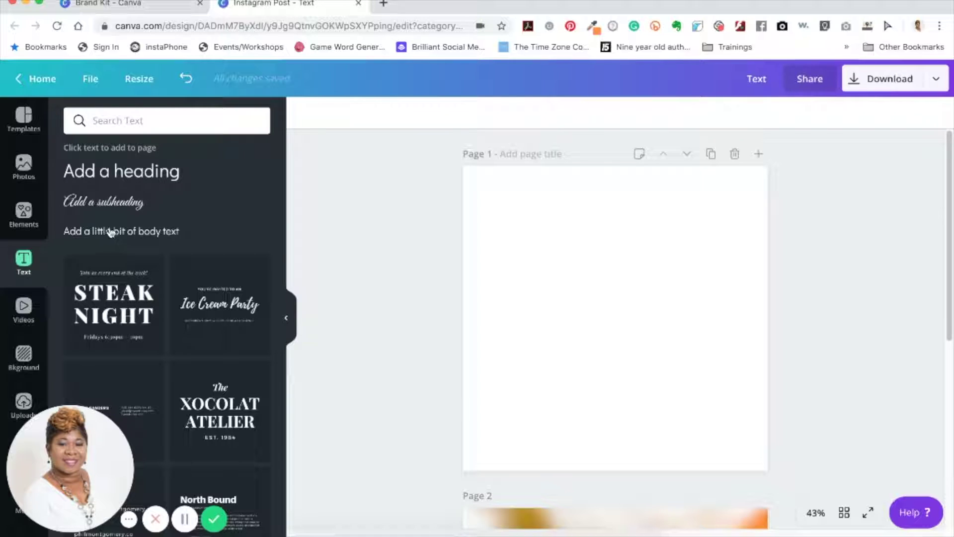
click(155, 124)
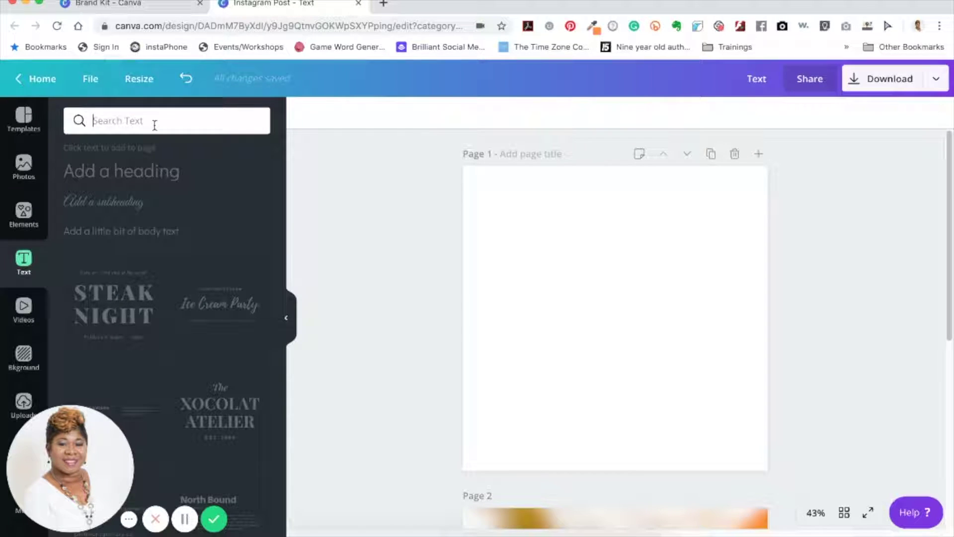
click(296, 178)
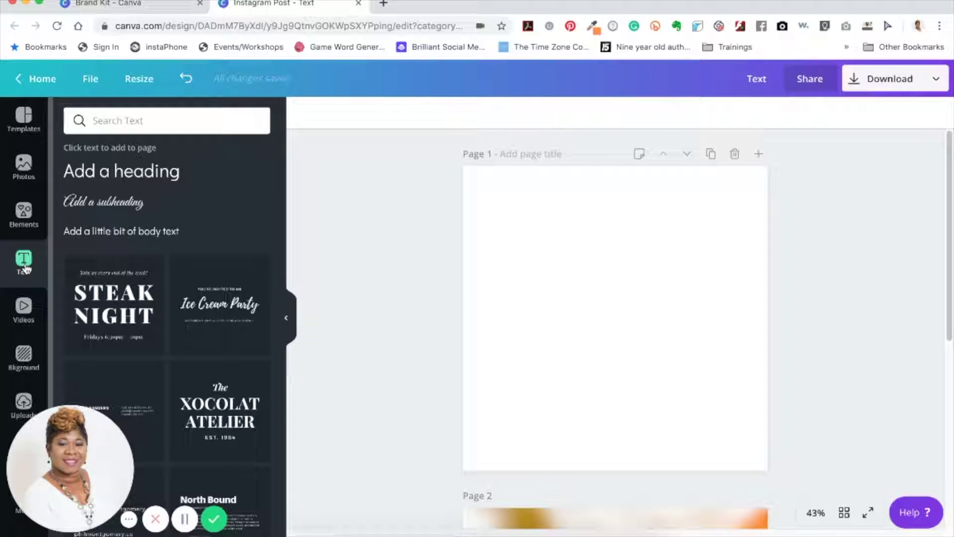
click(23, 118)
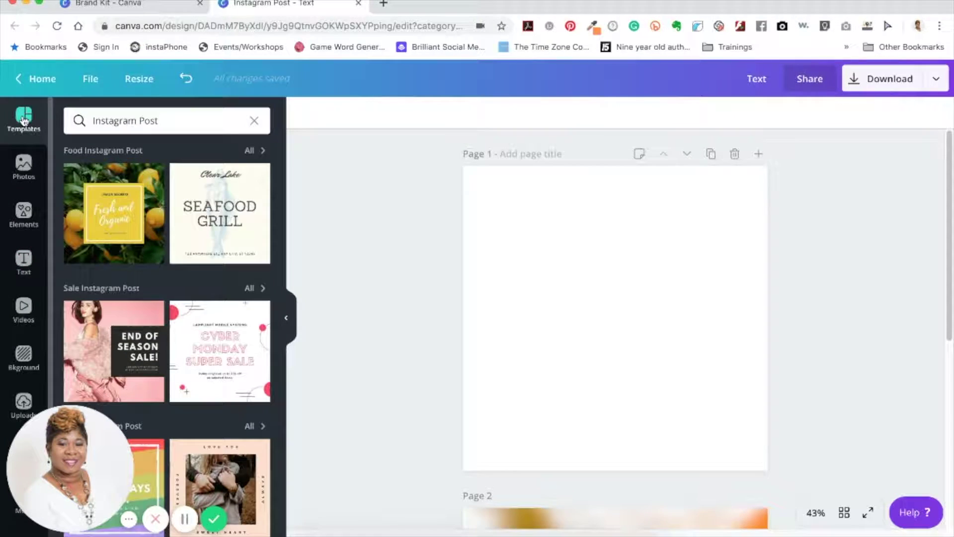
click(23, 259)
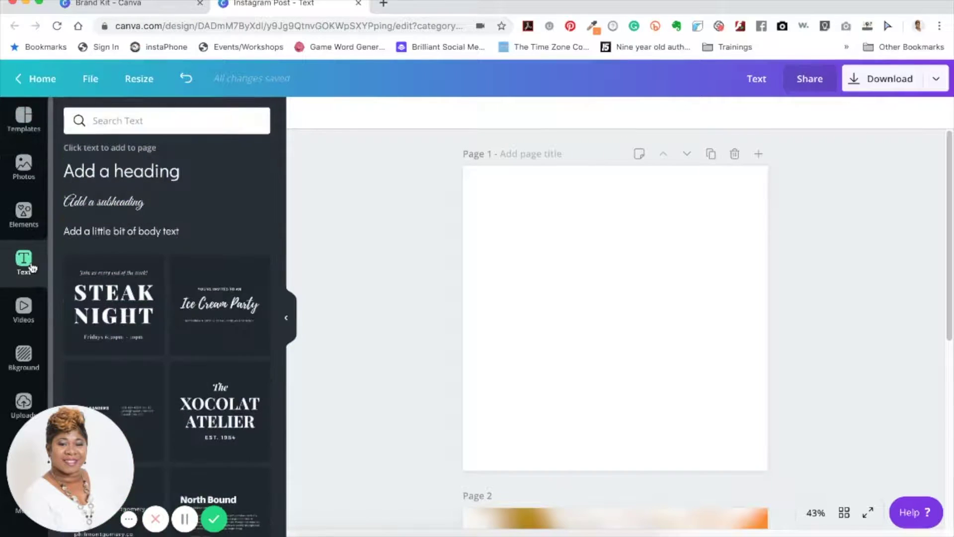
click(28, 106)
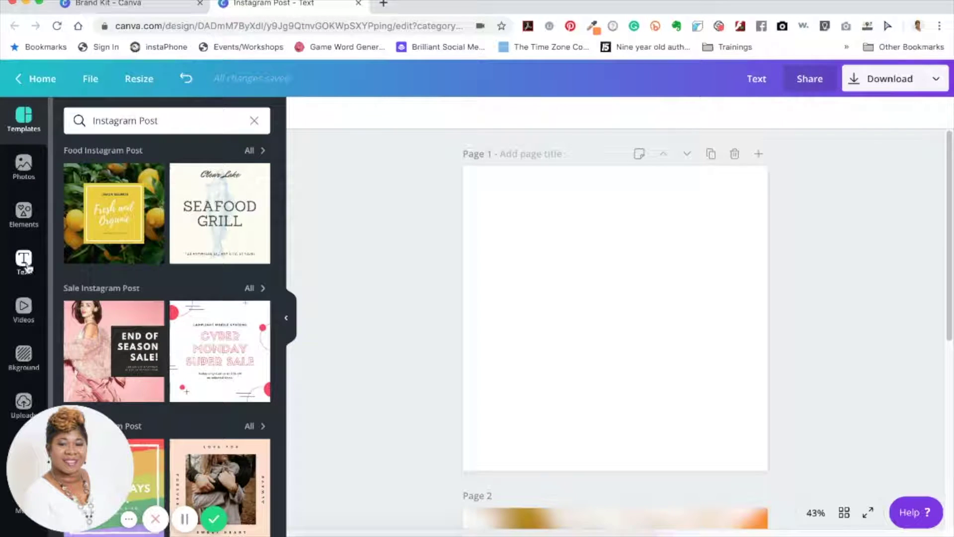
Add a body text box to page 1, enlarge it to about 608 wide, and place it slightly above the page centre
click(23, 260)
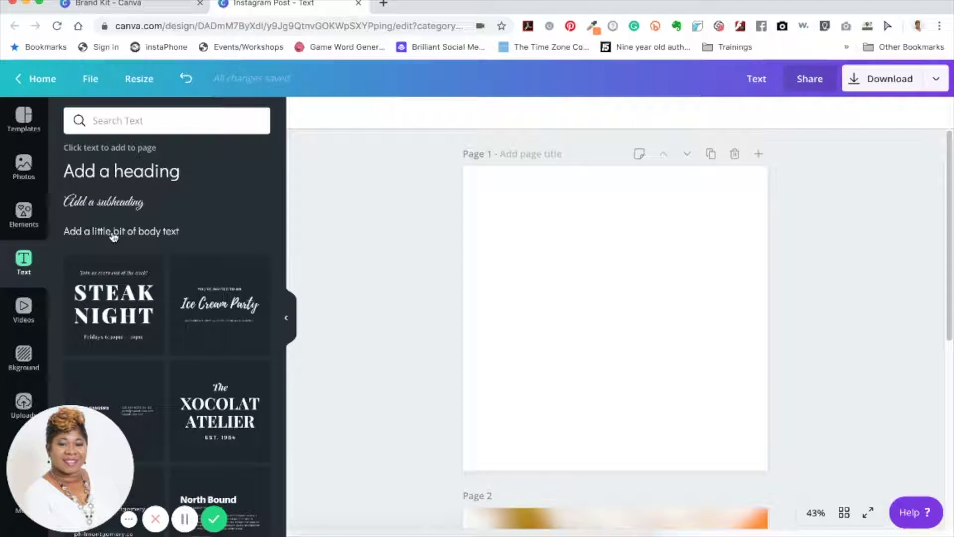
click(110, 232)
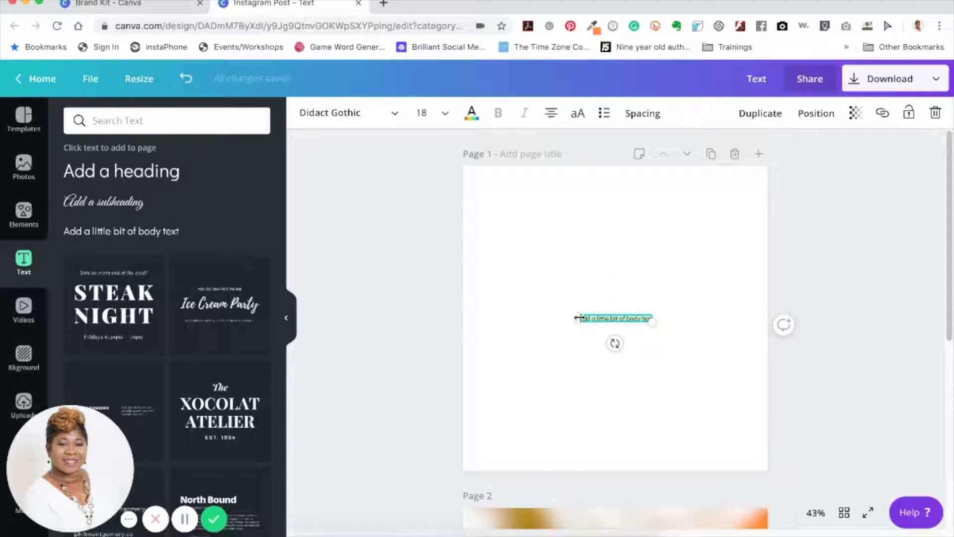
drag(574, 318, 517, 319)
drag(651, 322, 688, 324)
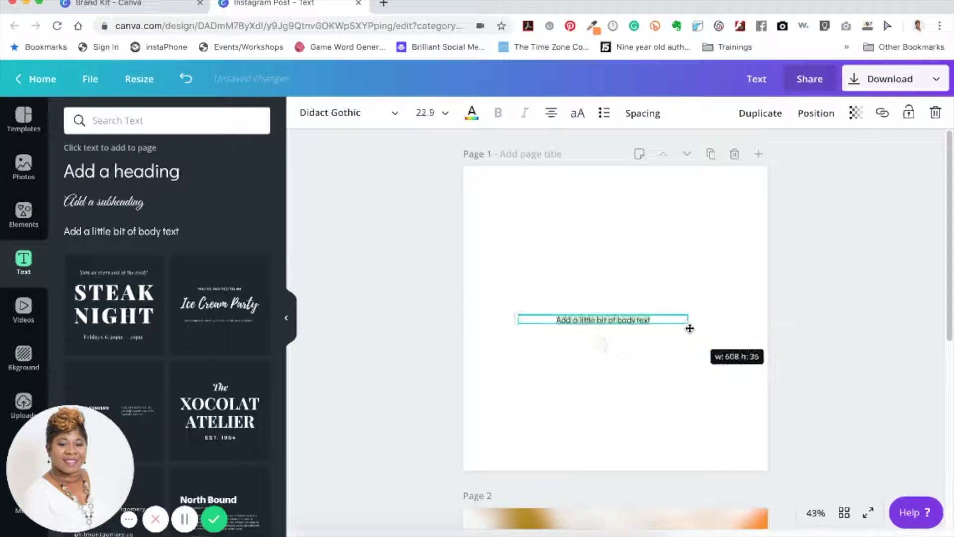
drag(624, 321, 645, 287)
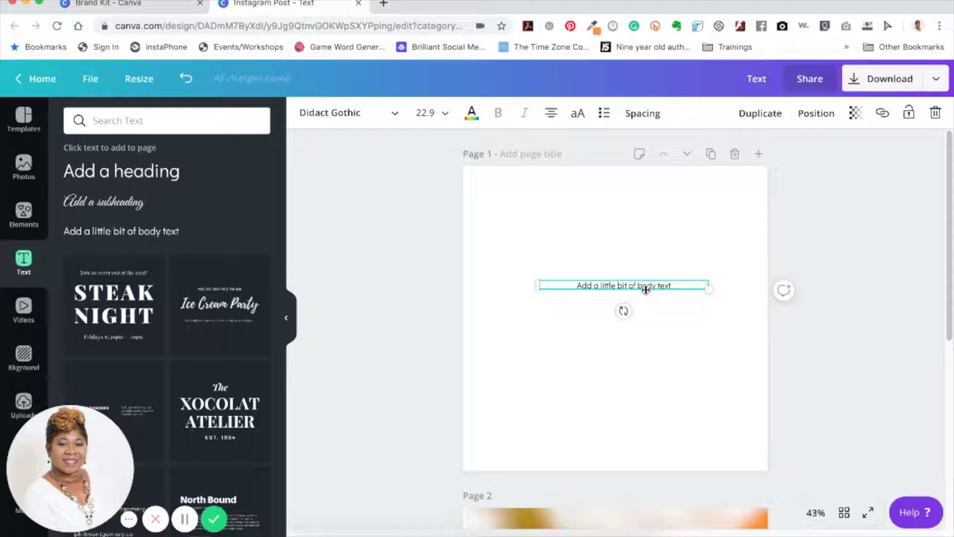
Examine the brand, uploaded and English fonts available for the body text without choosing another font
click(682, 292)
drag(679, 285, 532, 270)
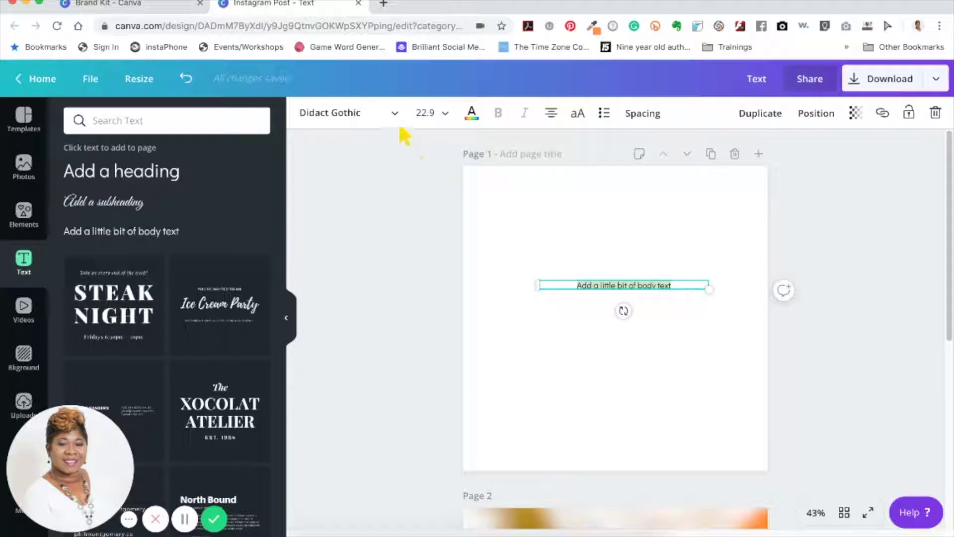
click(393, 117)
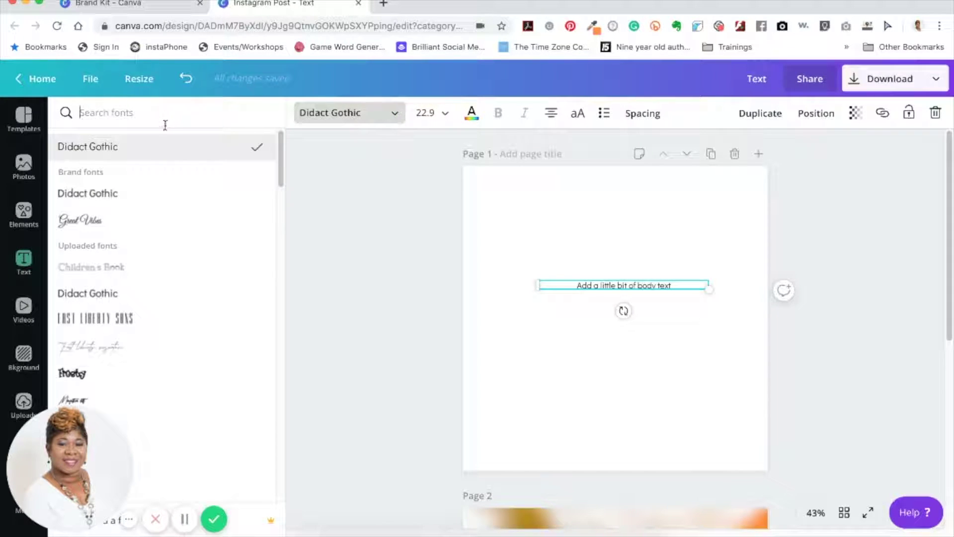
scroll(189, 308, down, 10)
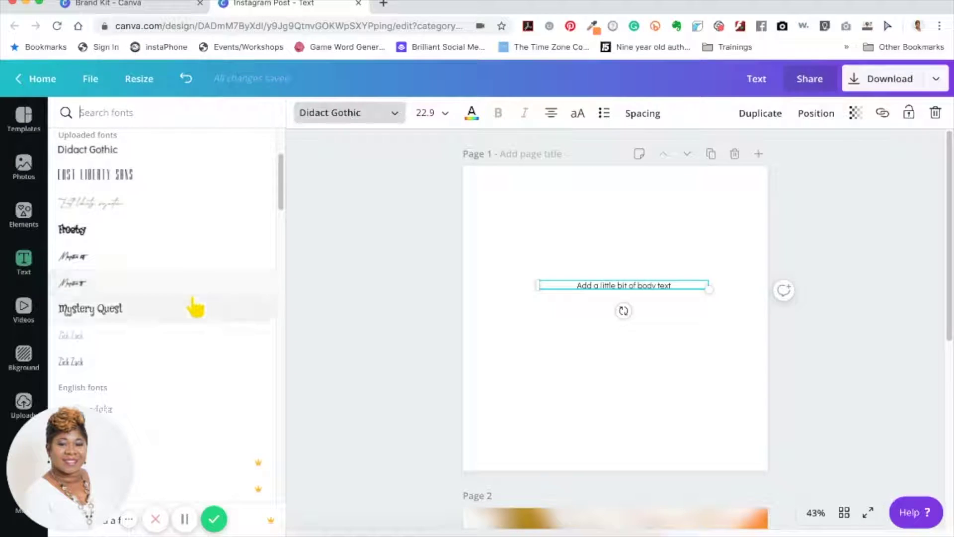
scroll(196, 306, down, 3)
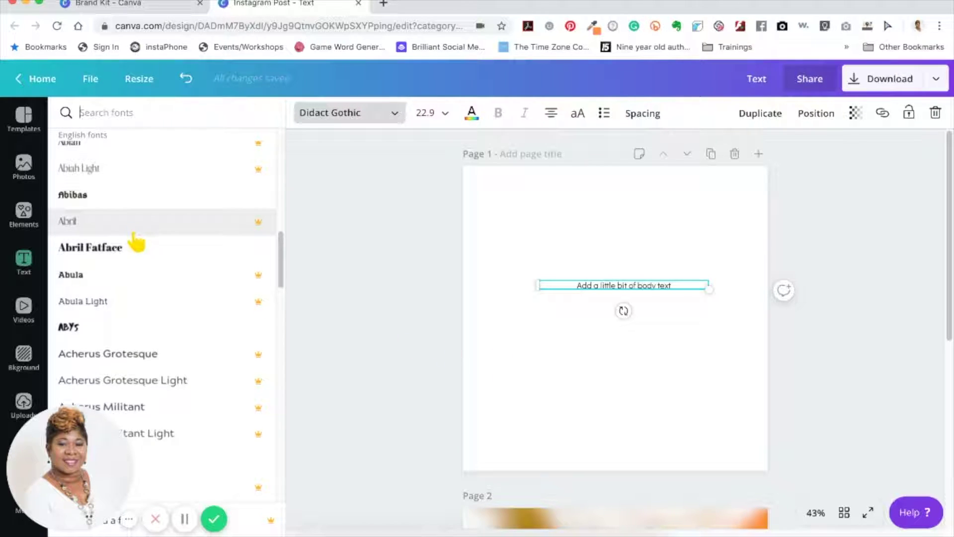
scroll(148, 242, down, 5)
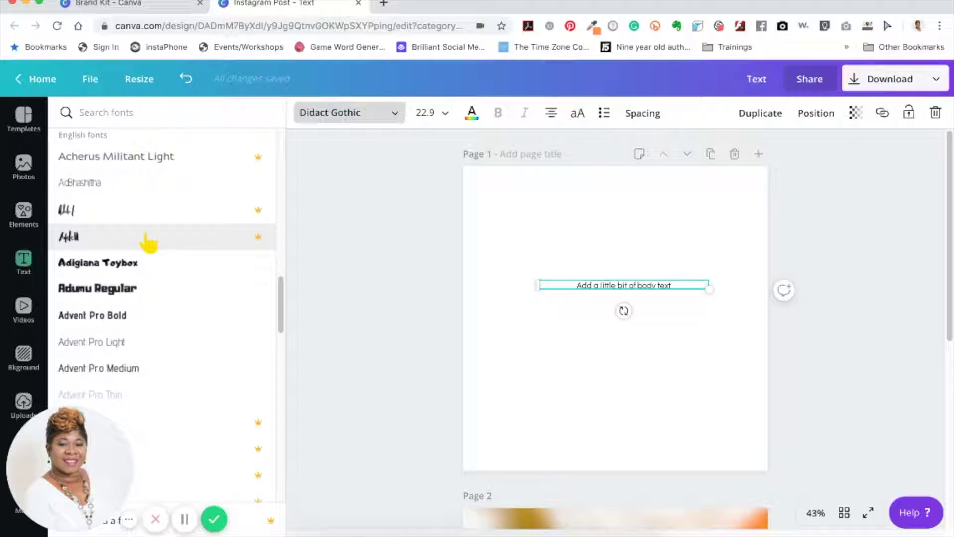
click(319, 263)
click(605, 283)
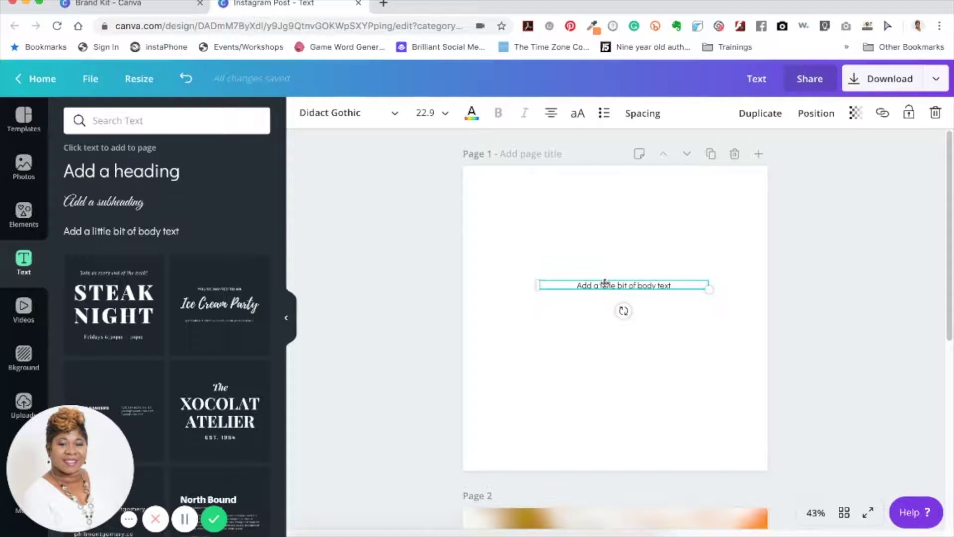
click(421, 280)
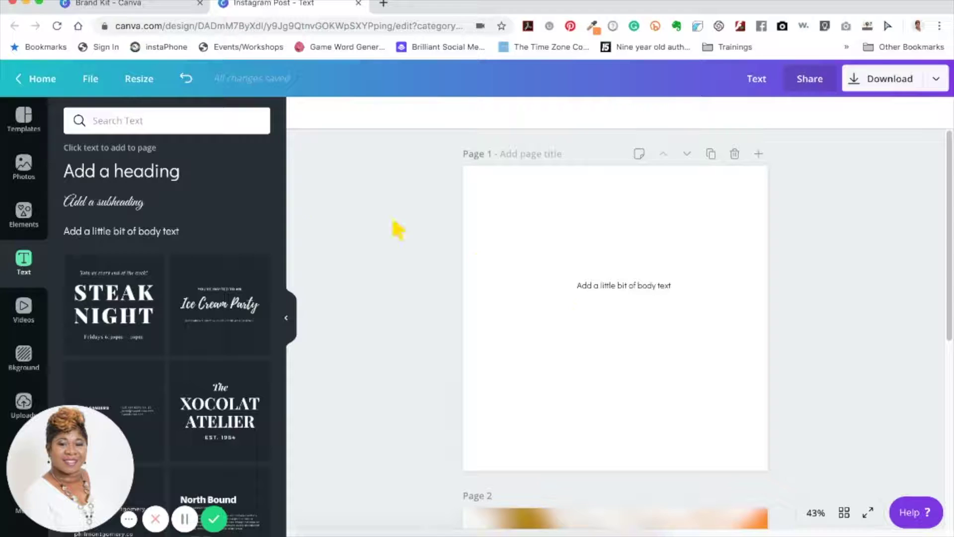
Set the body text's font size to 144, the largest preset in the size list
click(630, 290)
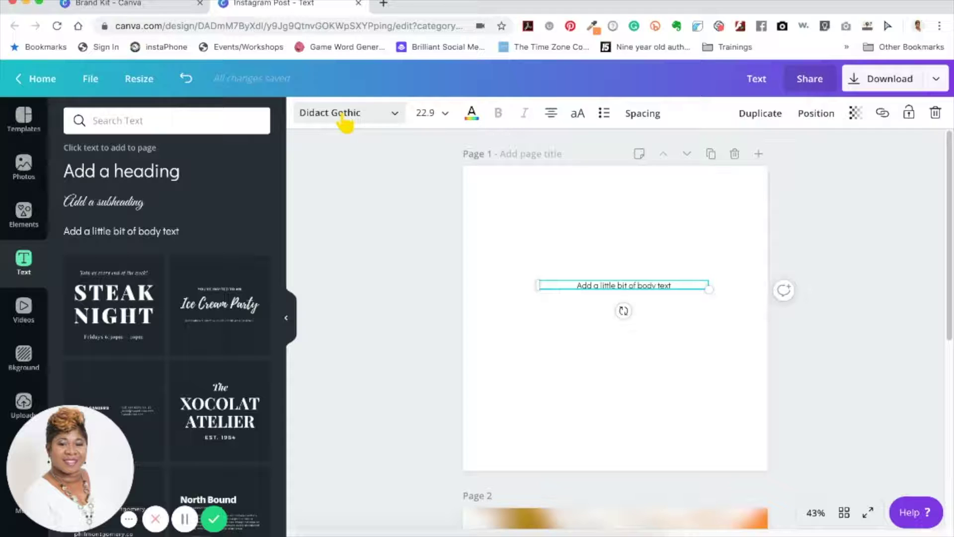
click(445, 114)
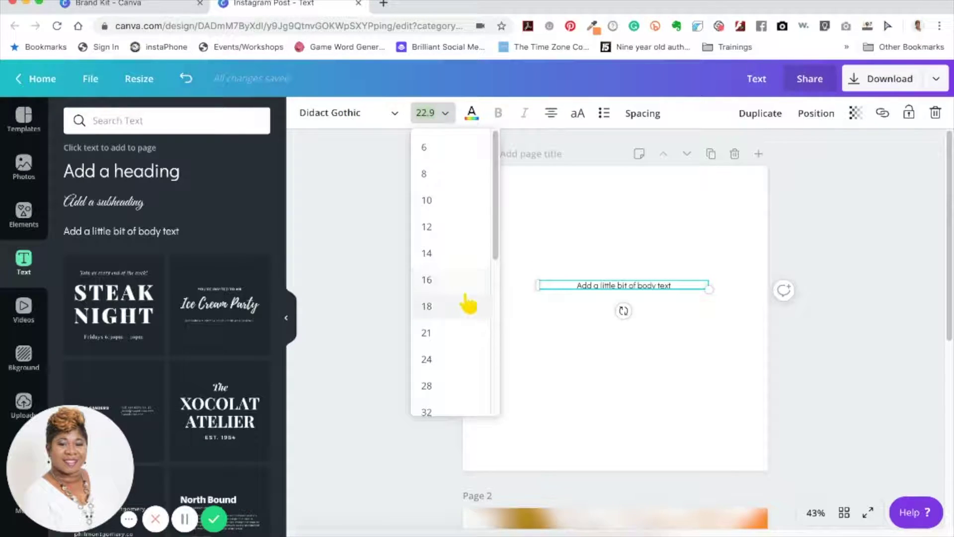
scroll(465, 294, down, 7)
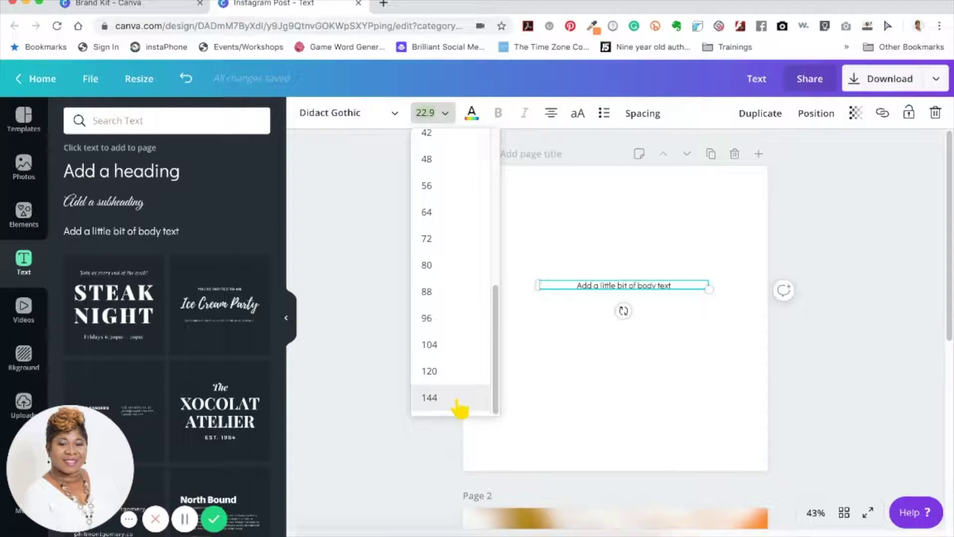
click(458, 401)
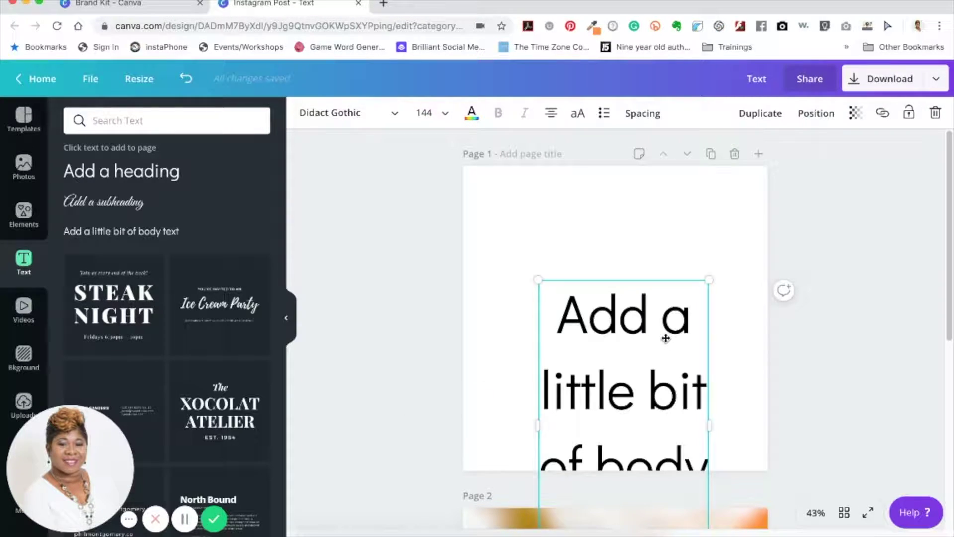
Enter a custom font size of 456 for the body text
click(427, 112)
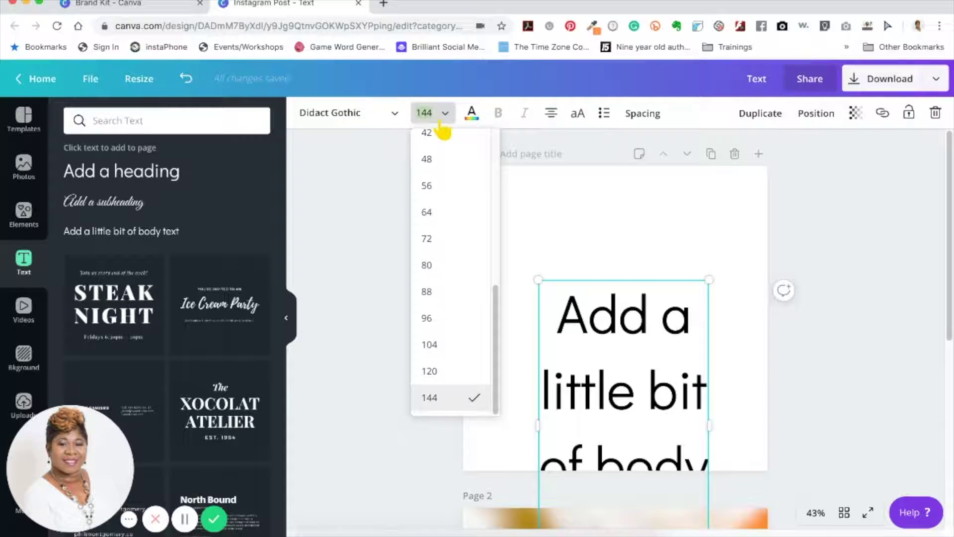
text(456)
key(Return)
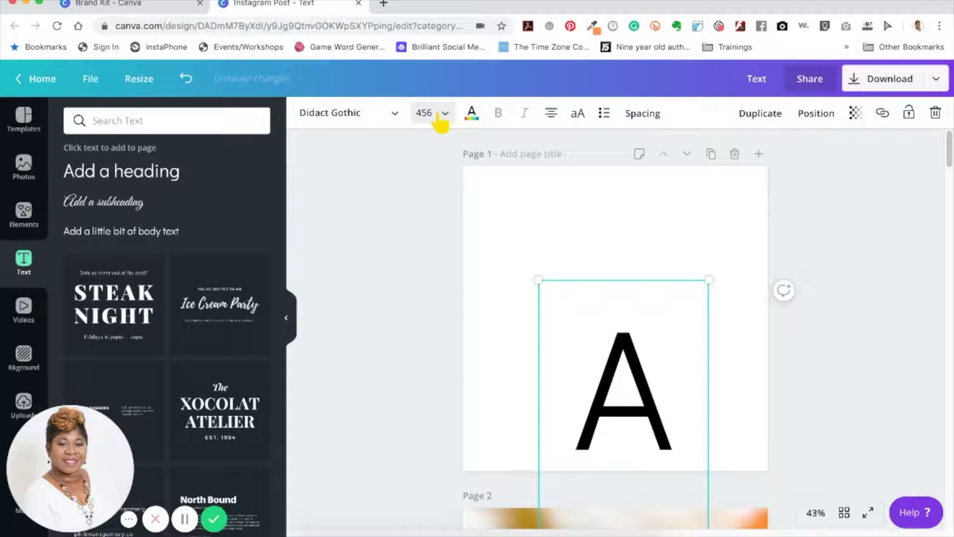
click(437, 117)
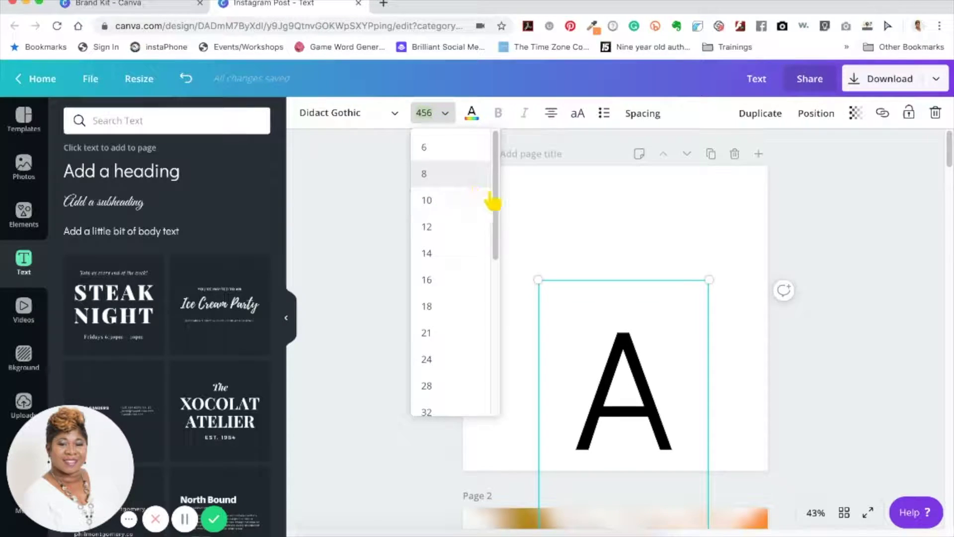
click(508, 191)
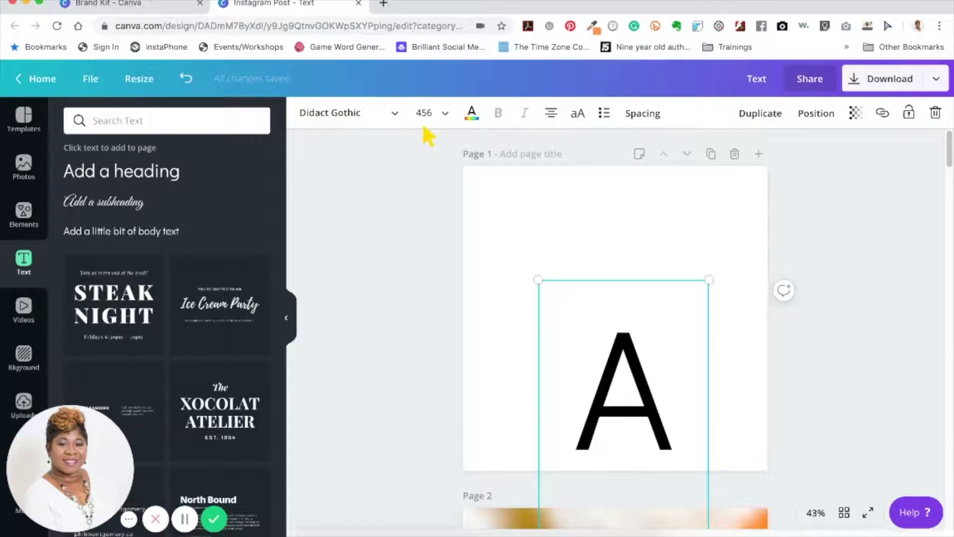
Reduce the body text's font size to the preset value 18
click(443, 115)
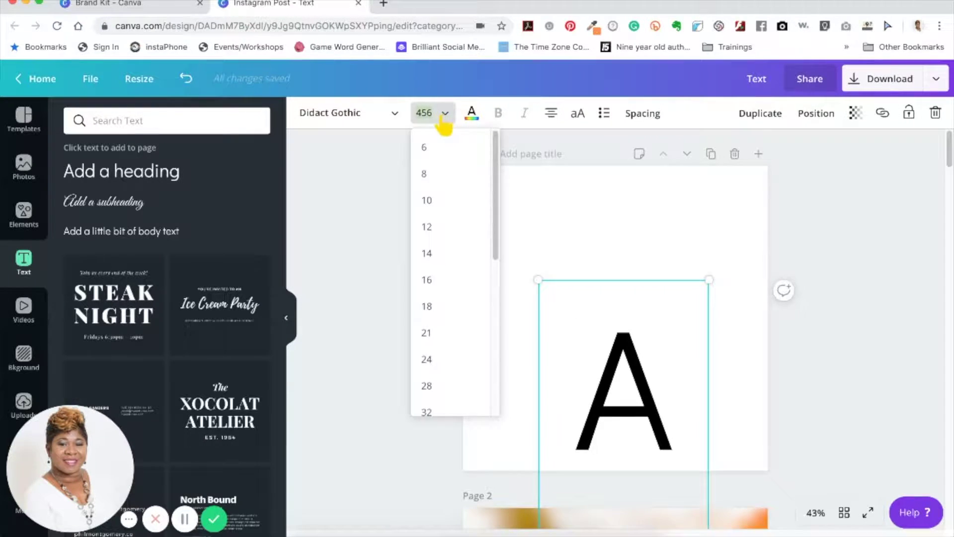
scroll(440, 343, down, 6)
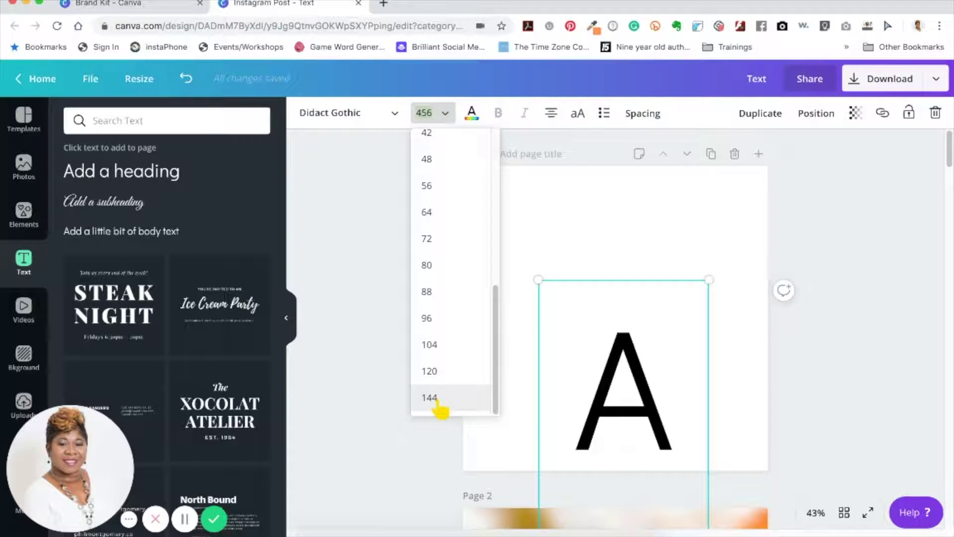
click(589, 333)
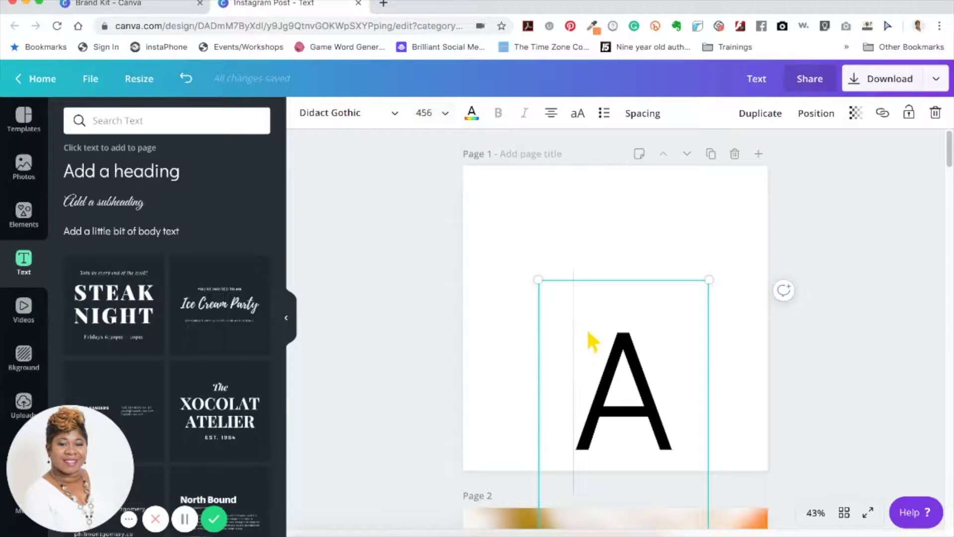
double_click(590, 339)
click(434, 115)
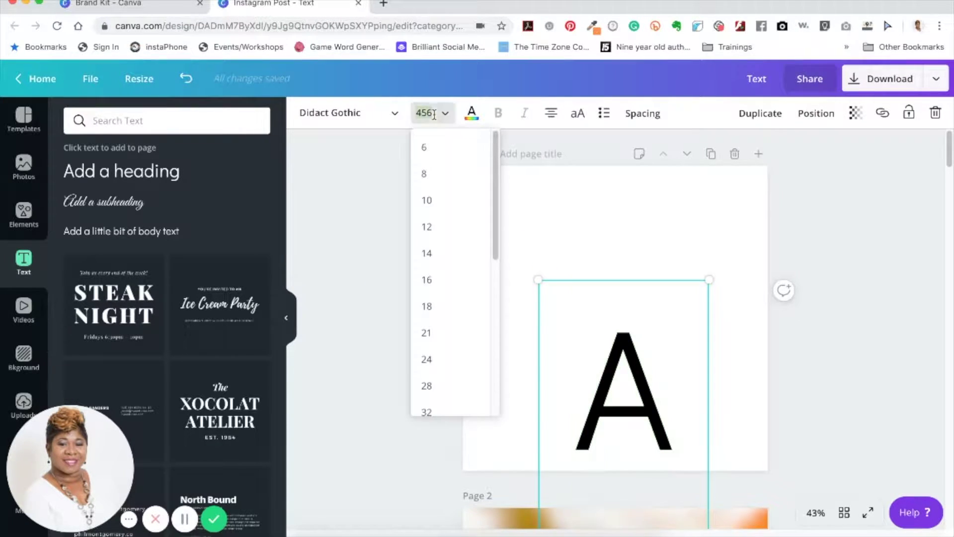
click(444, 308)
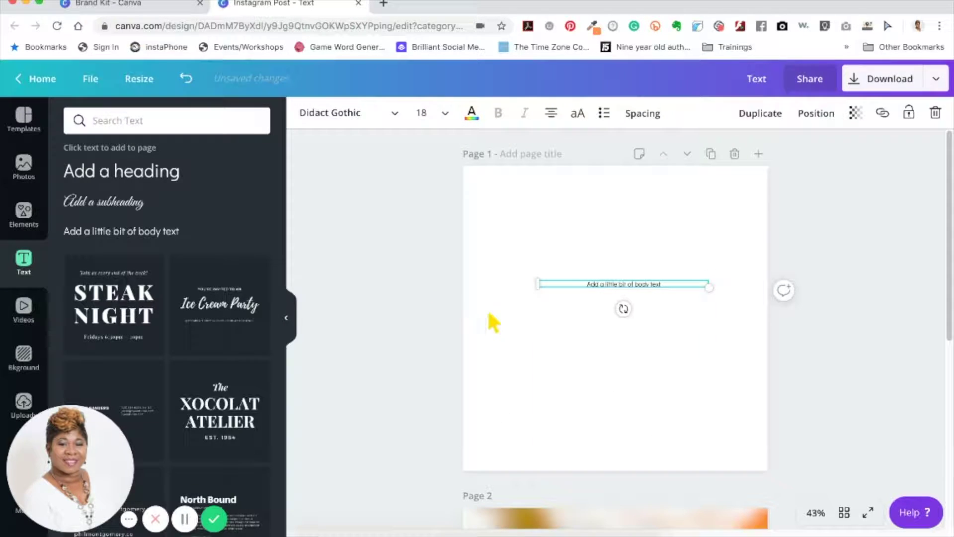
Centre the body text box horizontally on page 1 and replace its text with "Working With Text"
click(587, 291)
drag(590, 296, 594, 293)
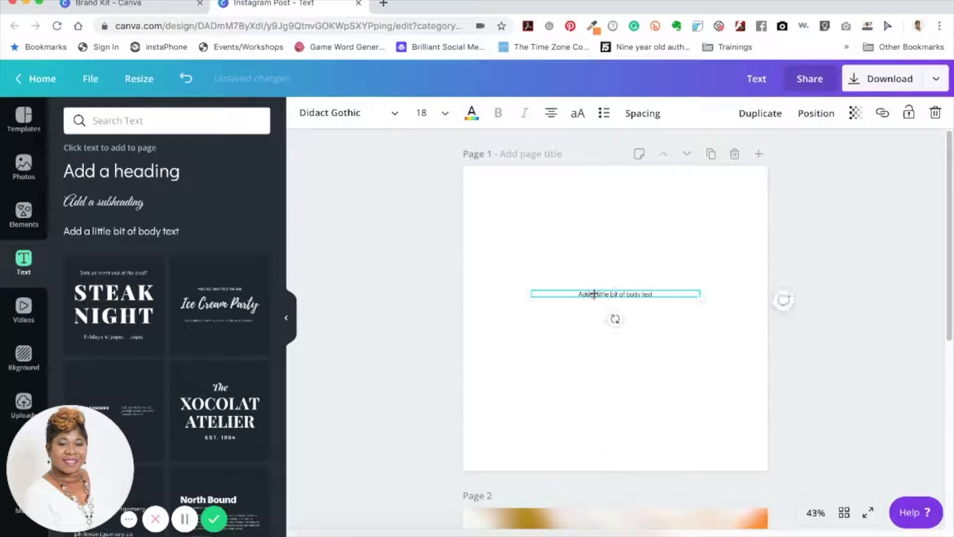
text(Working With Text)
Increase the font size of the "Working With Text" line to 28 and on to 42
click(444, 113)
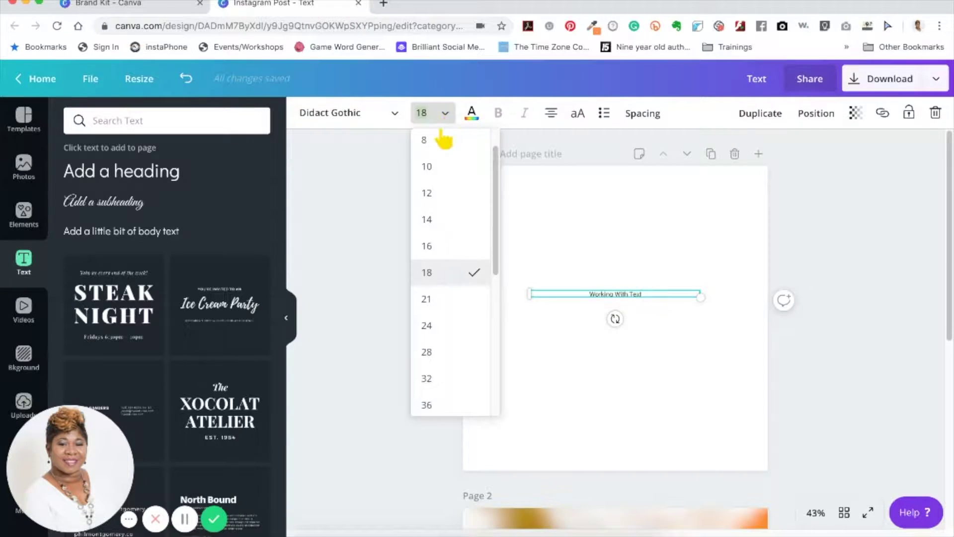
click(448, 352)
click(438, 116)
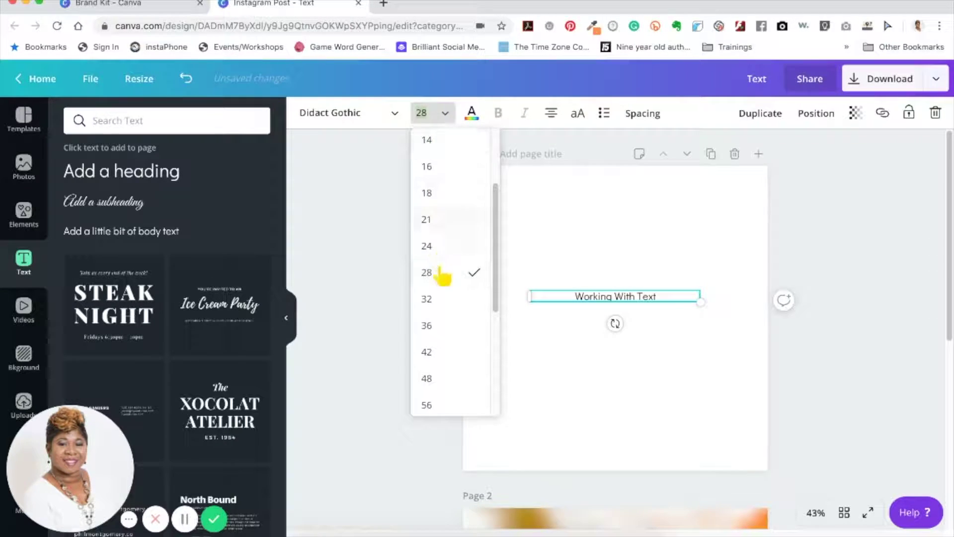
click(447, 353)
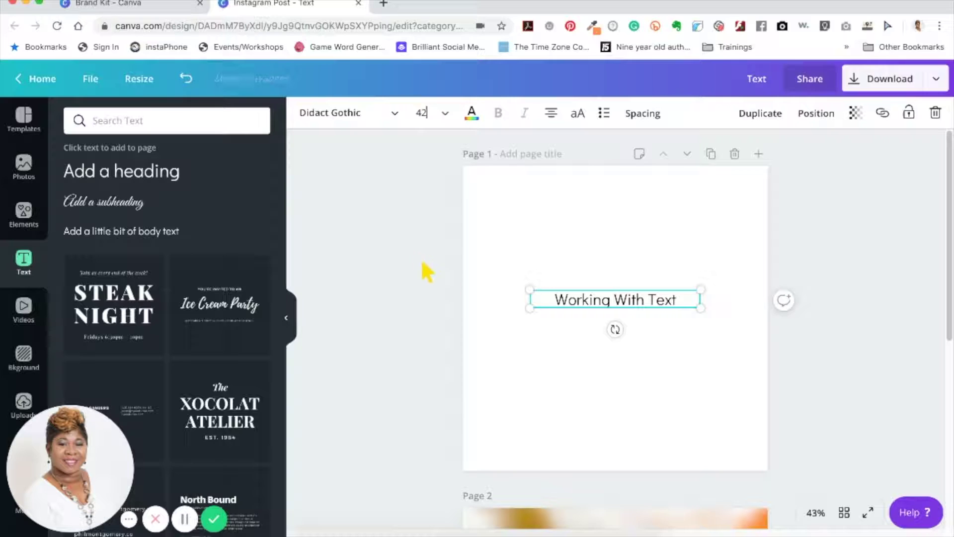
click(425, 132)
Change the colour of the "Working With Text" line to white from the document colours
click(597, 299)
click(476, 118)
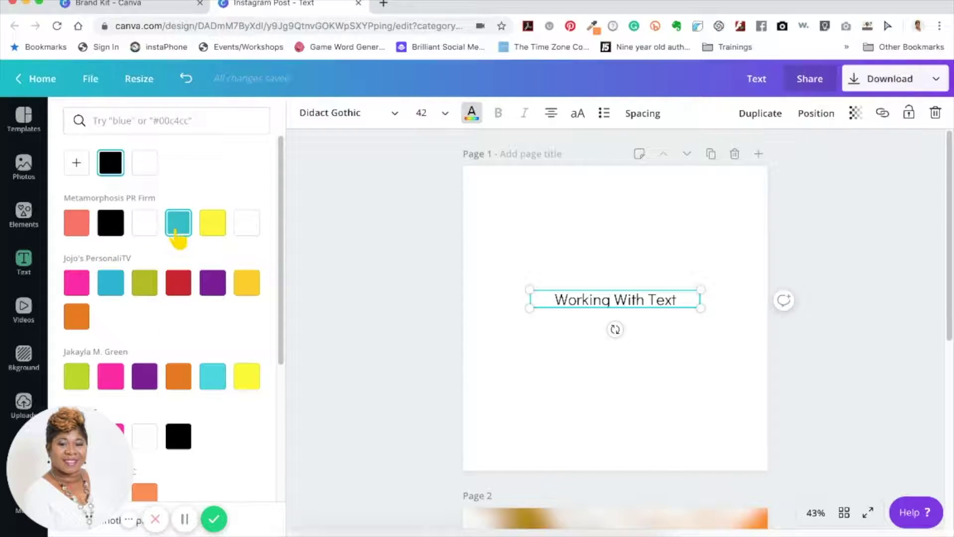
click(148, 168)
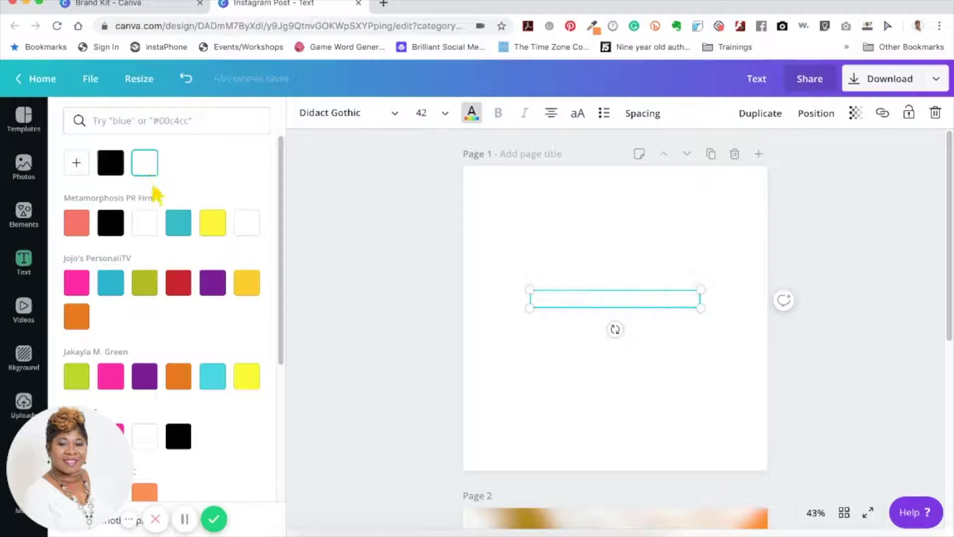
Give the "Working With Text" line a custom colour, trying several reds and settling on dark red #ab1111
click(83, 170)
click(98, 288)
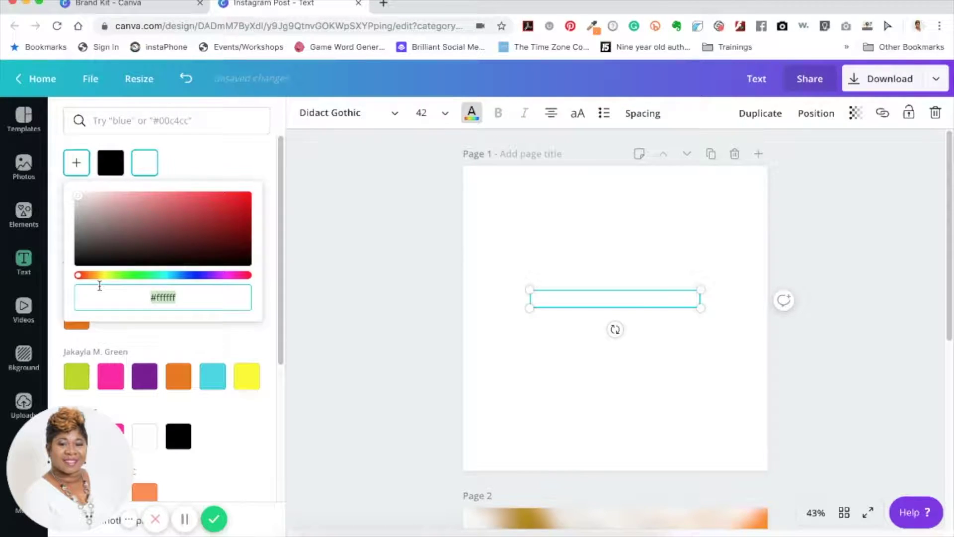
click(226, 215)
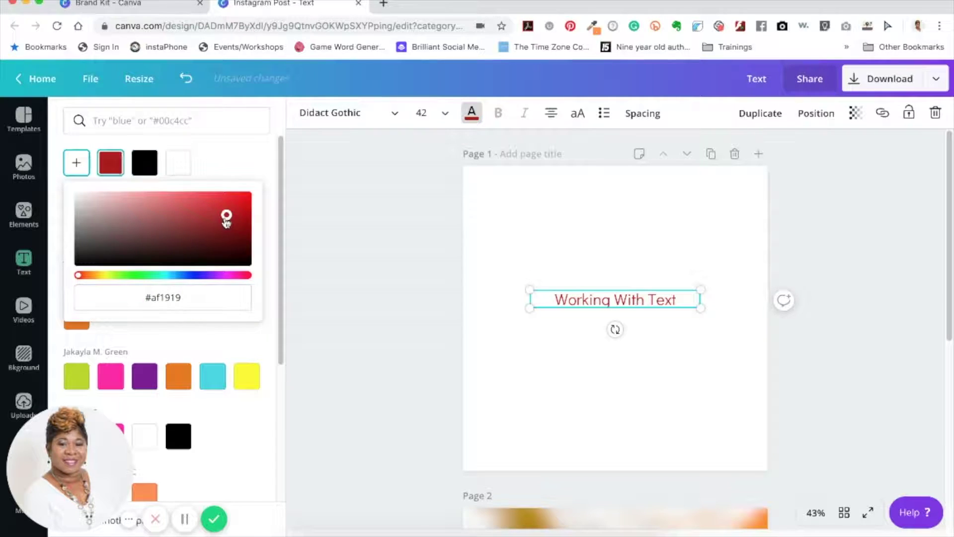
click(238, 197)
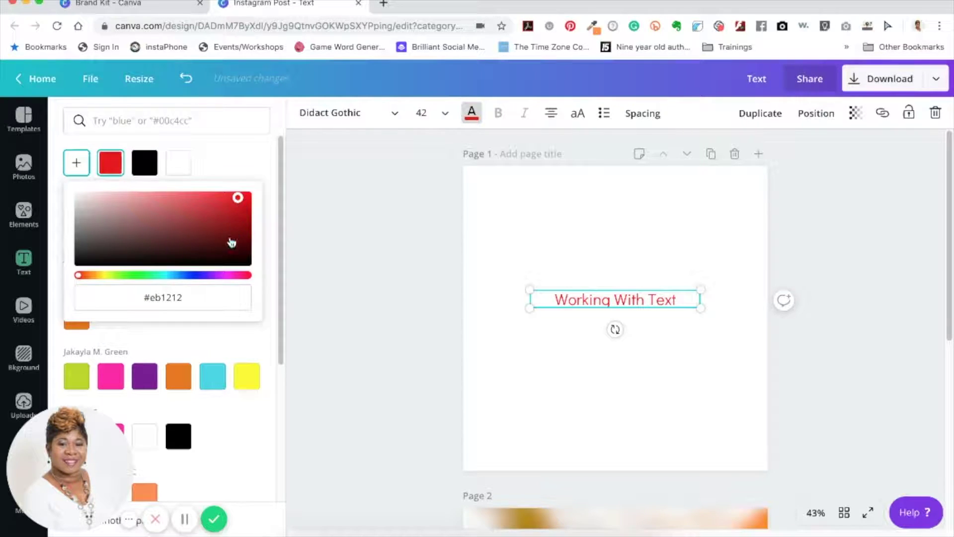
click(225, 243)
click(233, 215)
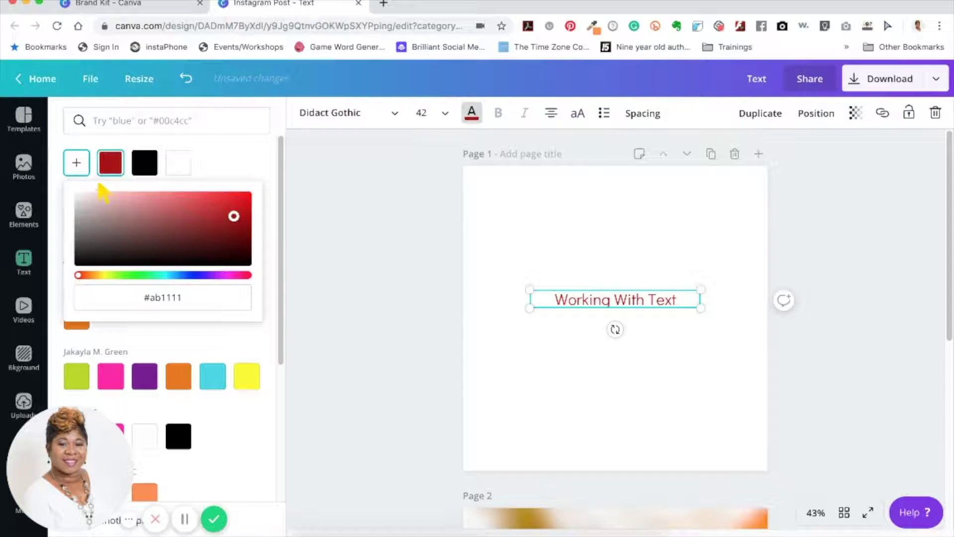
click(370, 270)
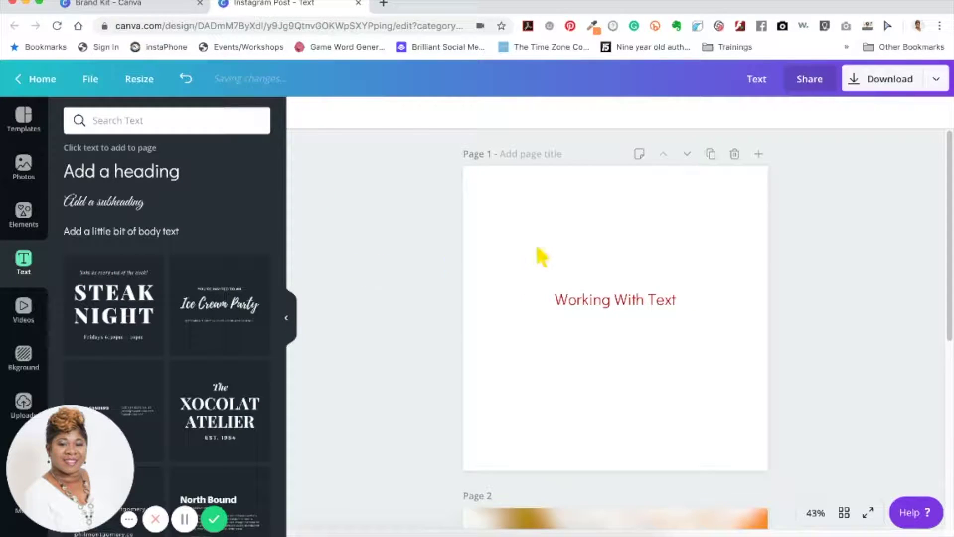
Open the custom colour picker for the "Working With Text" line and highlight its hex code
click(580, 302)
click(475, 115)
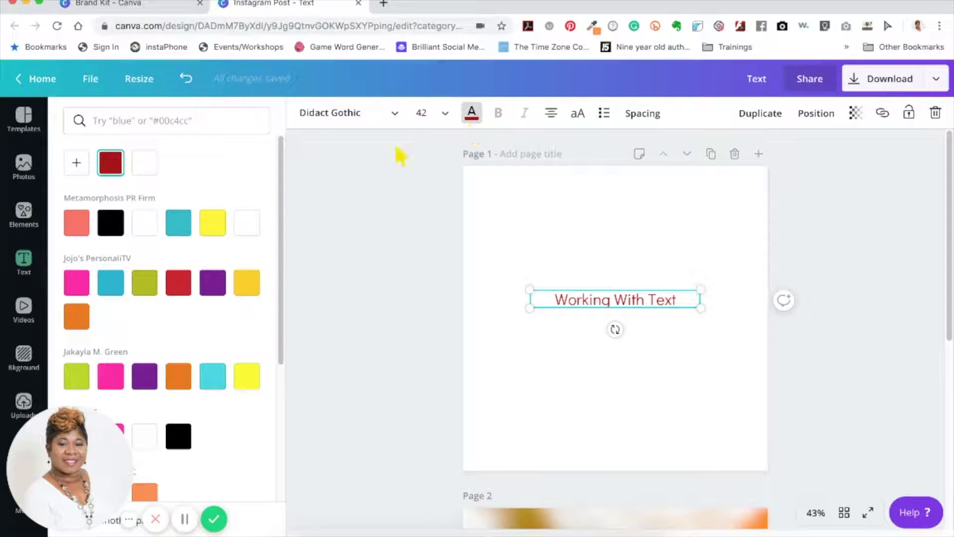
click(76, 162)
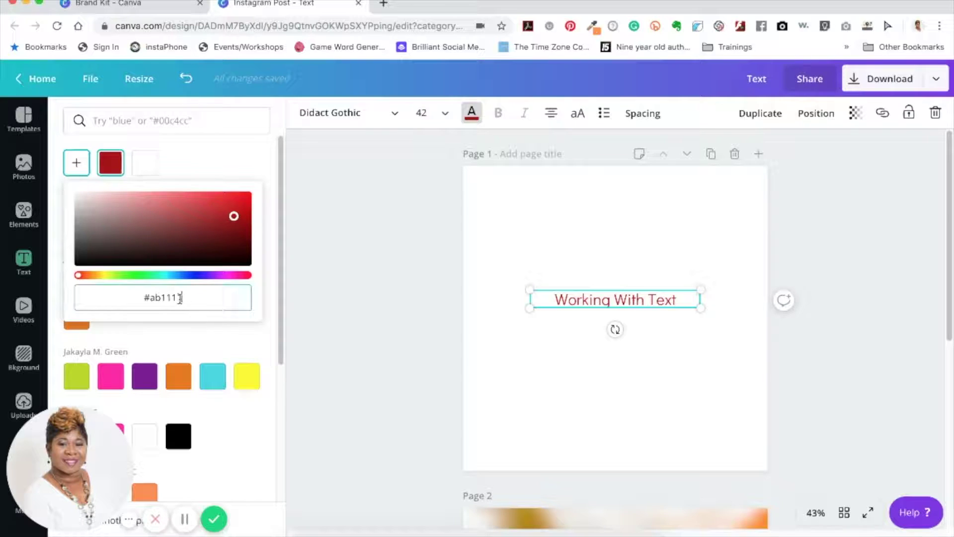
drag(184, 297, 121, 295)
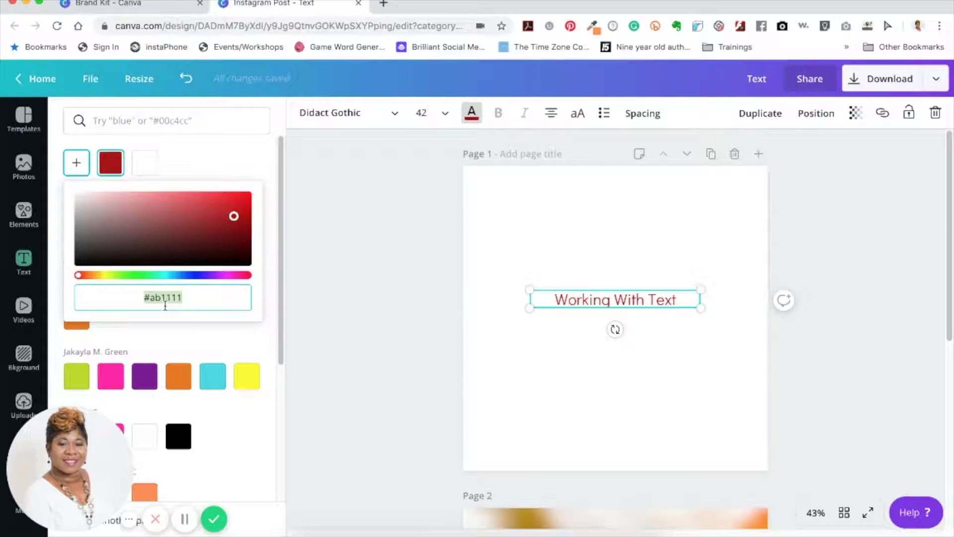
click(326, 284)
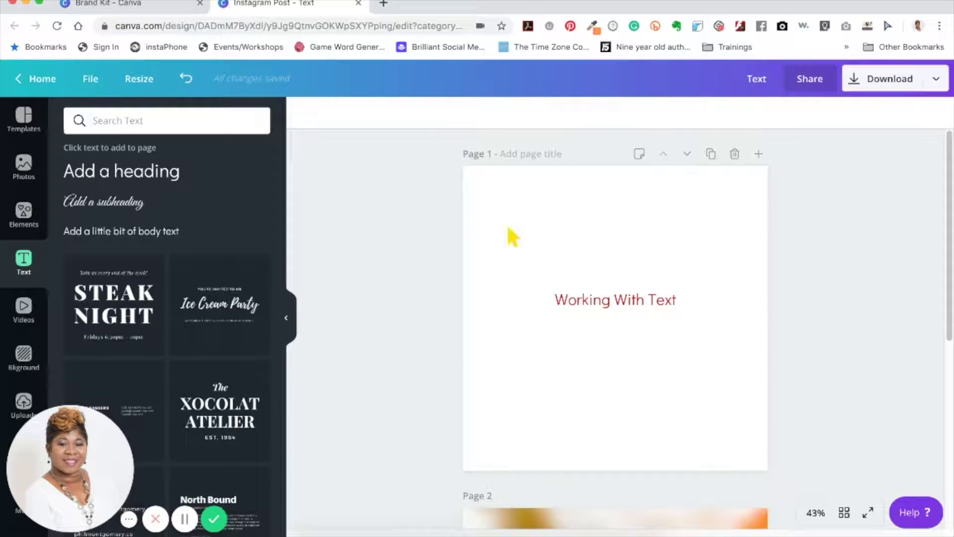
Nudge the "Working With Text" box slightly up and to the right on page 1
click(557, 296)
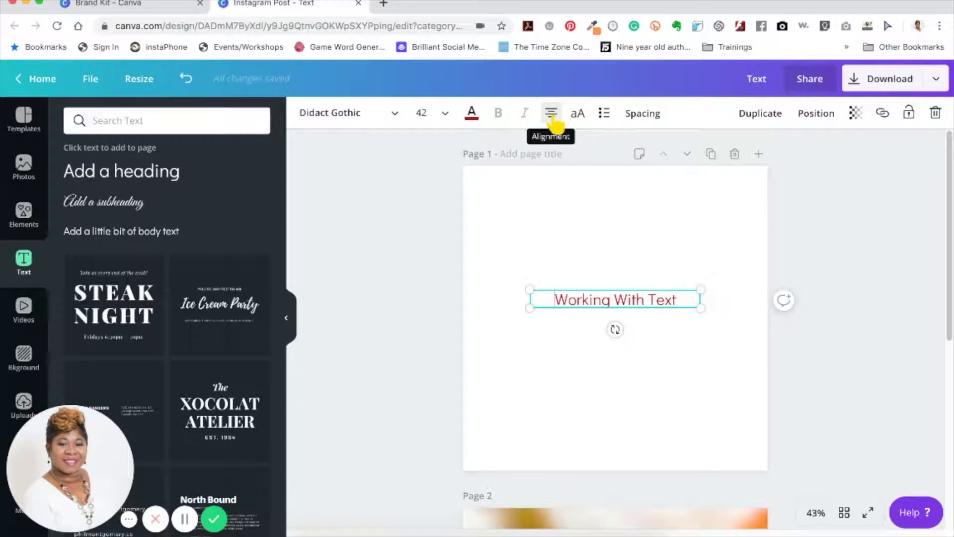
click(551, 335)
click(556, 301)
mouse_move(556, 300)
mouse_down()
mouse_move(570, 304)
mouse_move(563, 296)
mouse_up()
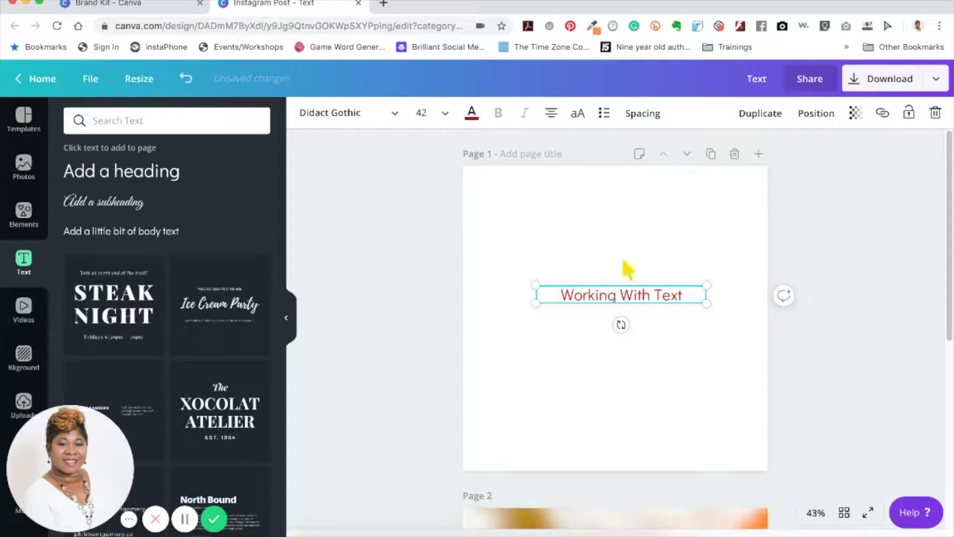
Try uppercase on the "Working With Text" line and switch it back to its original case
click(577, 114)
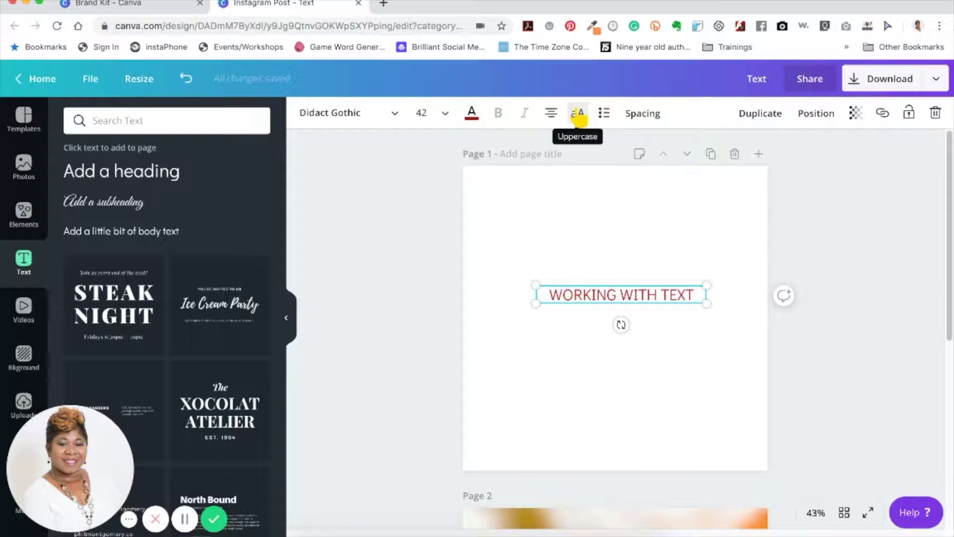
click(578, 116)
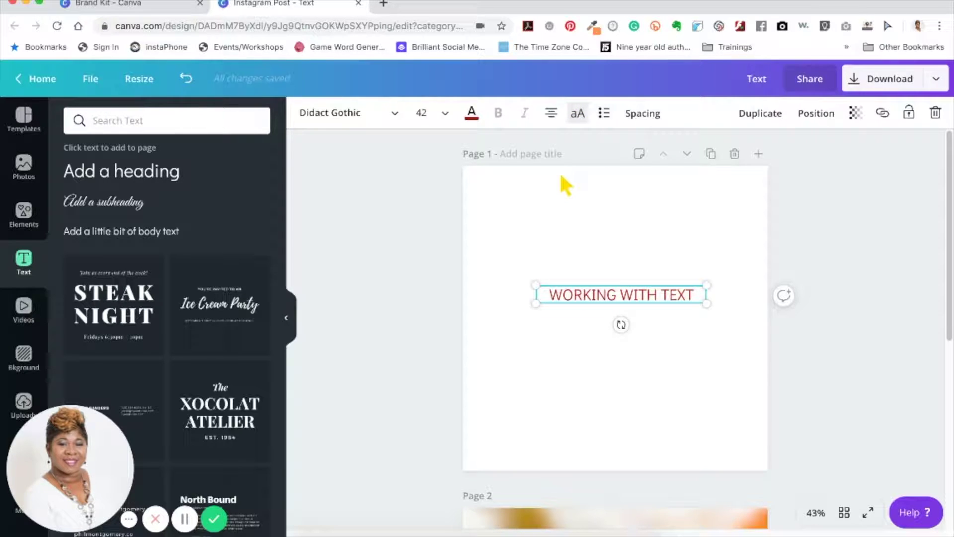
click(577, 114)
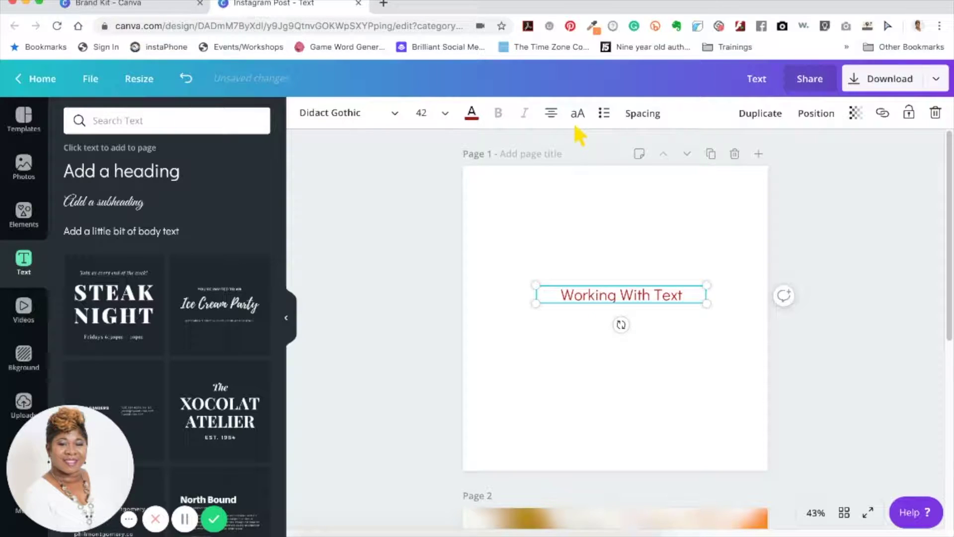
Format the "Working With Text" line as a left-aligned list, first bulleted and finally numbered
click(613, 299)
click(605, 114)
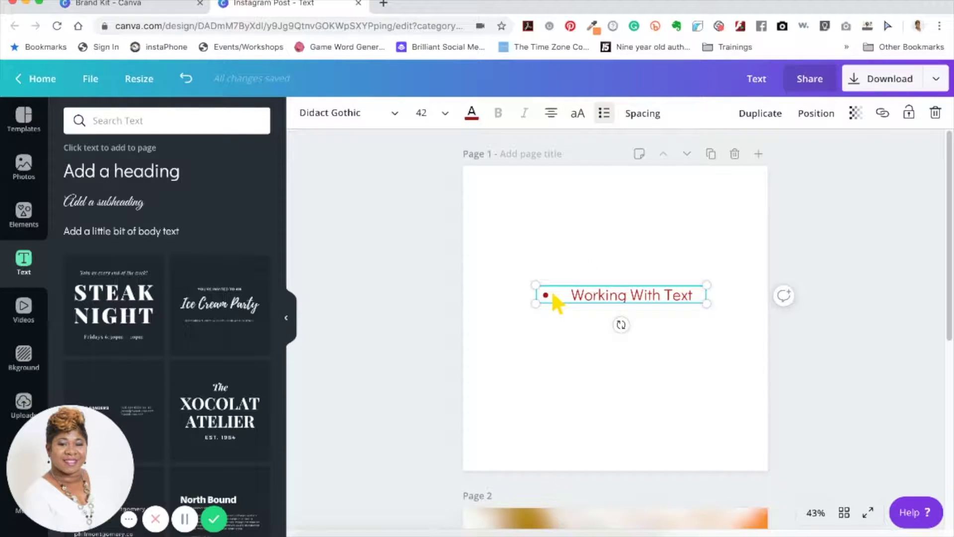
drag(695, 299, 570, 295)
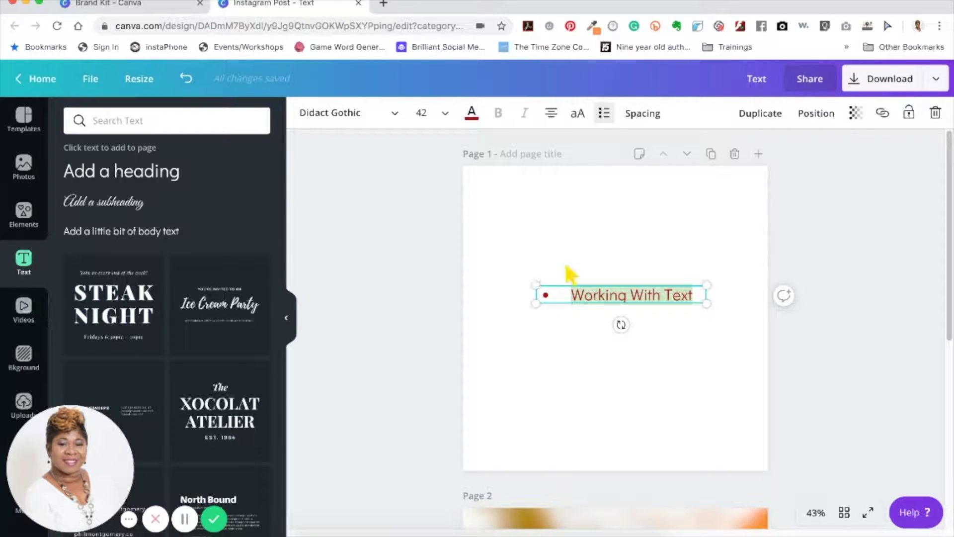
click(556, 120)
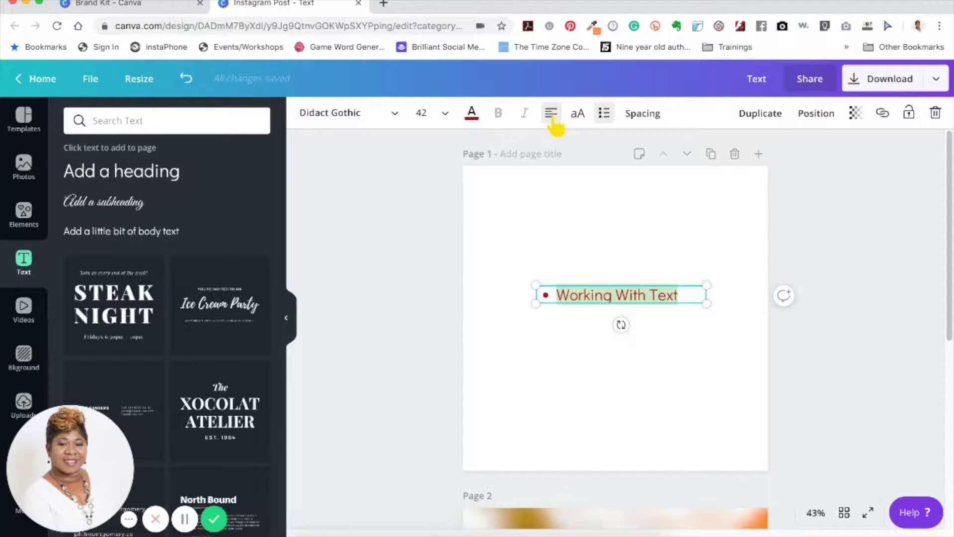
click(605, 118)
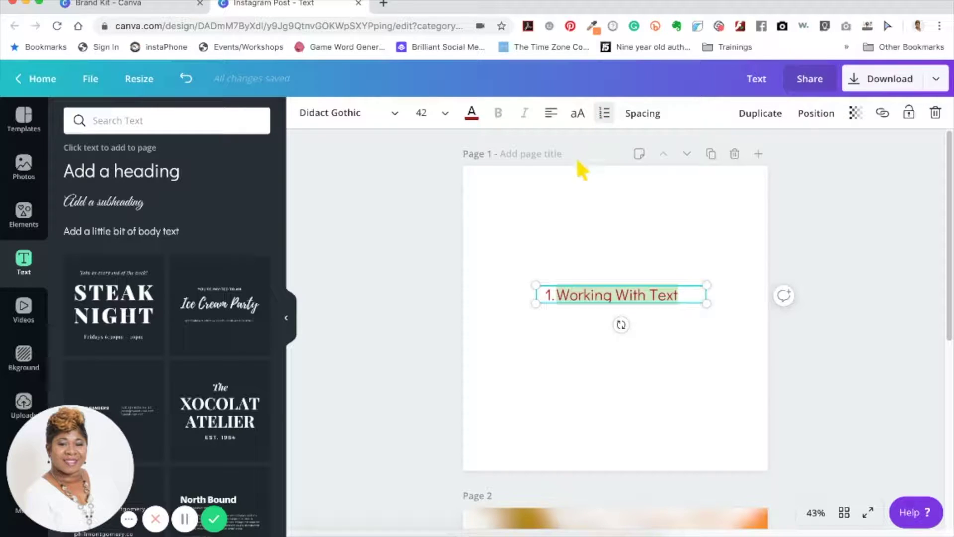
click(601, 293)
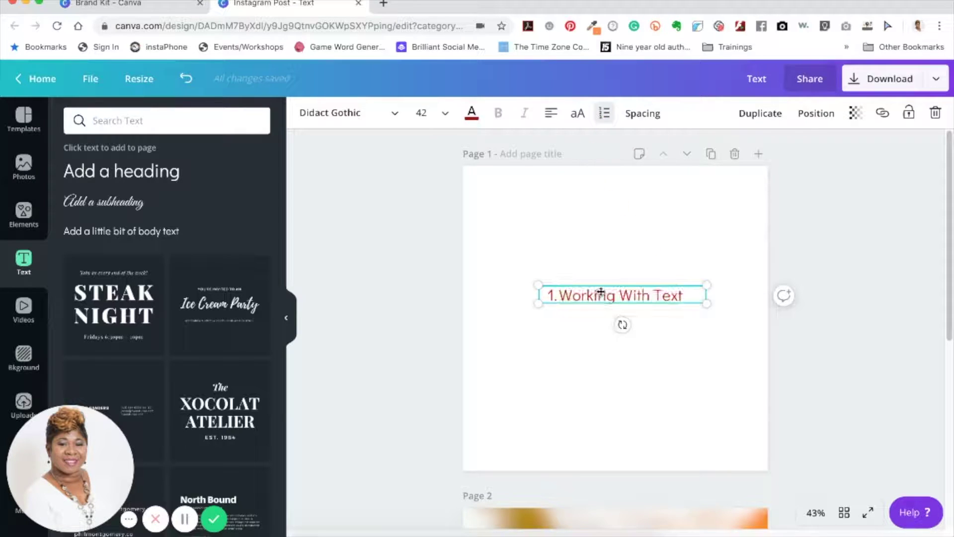
Increase the text's letter spacing to about 31 and widen the text box
click(643, 115)
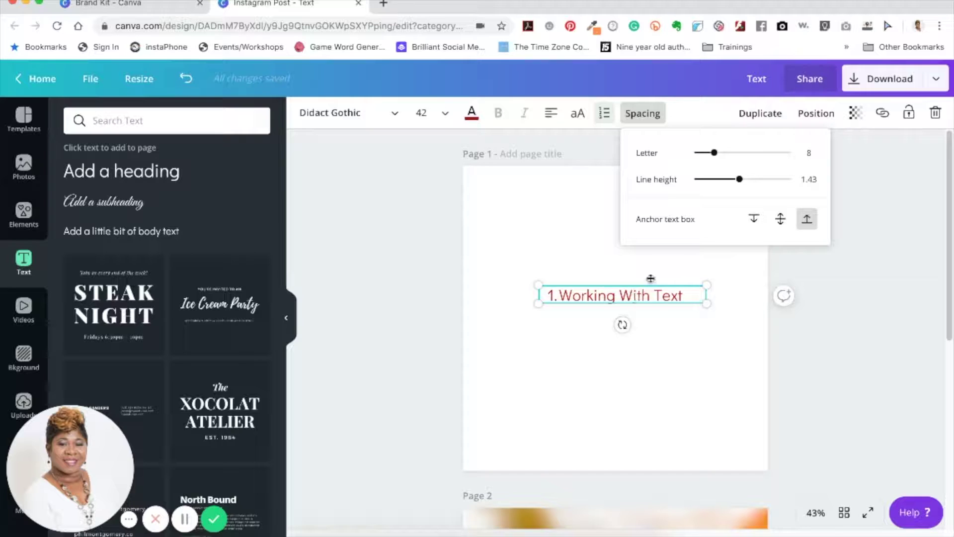
mouse_move(716, 156)
mouse_down()
mouse_move(809, 143)
mouse_move(717, 158)
mouse_up()
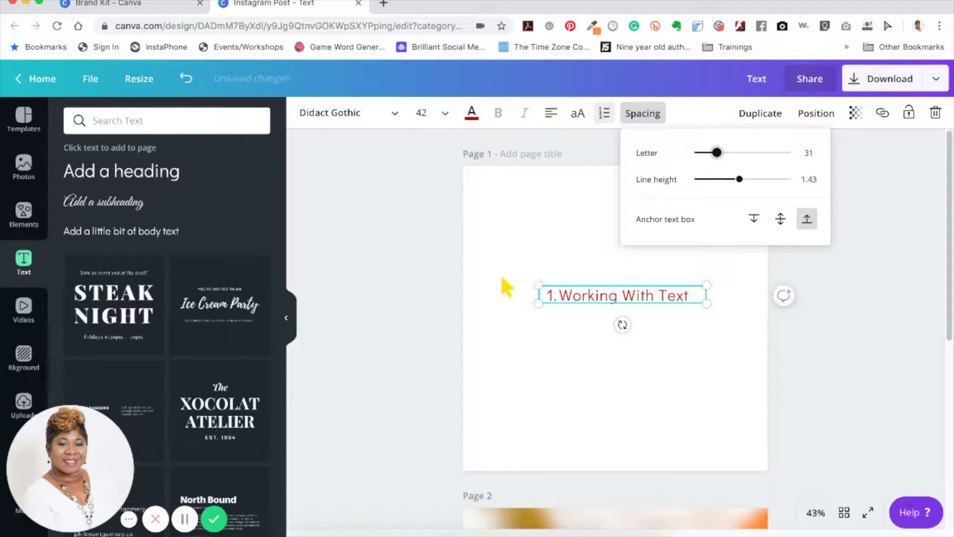
click(580, 237)
click(571, 292)
Add a second and third numbered item to the list, each reading "Working With Text"
click(674, 297)
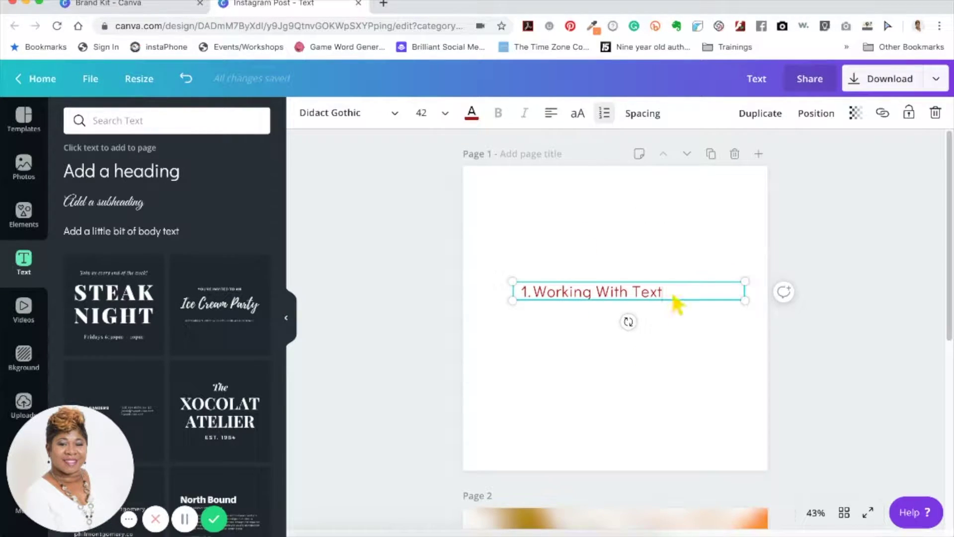
key(Return)
text(Work)
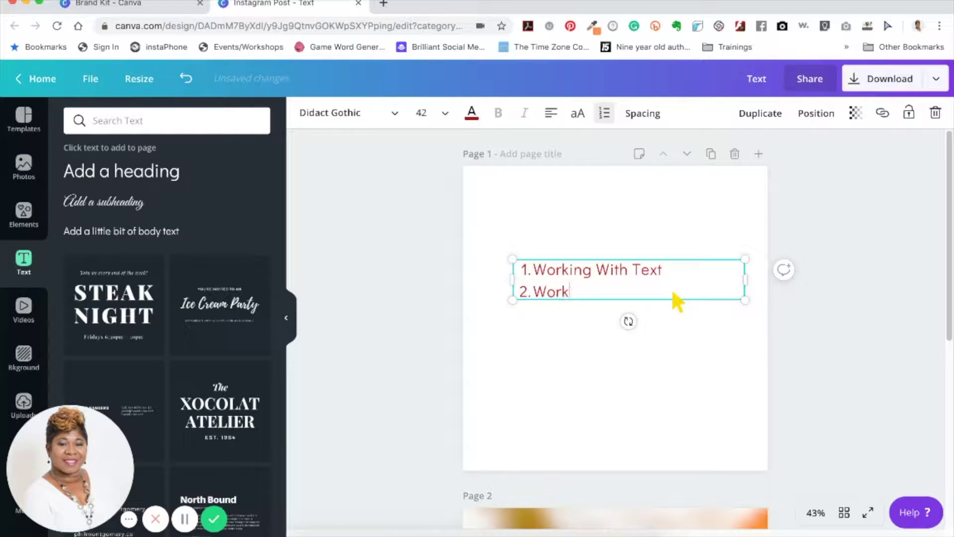
text(ing With Text)
key(Return)
text(Wo)
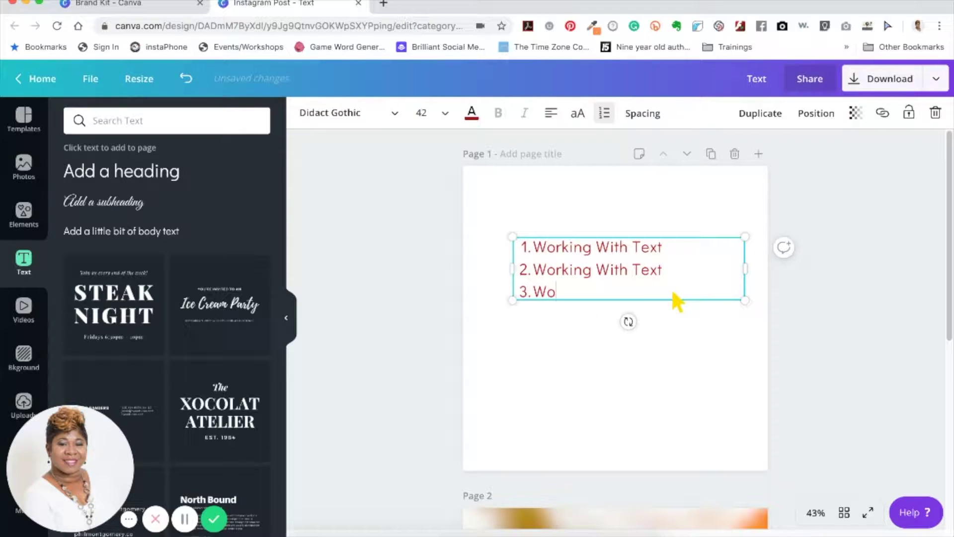
text(rking With Text)
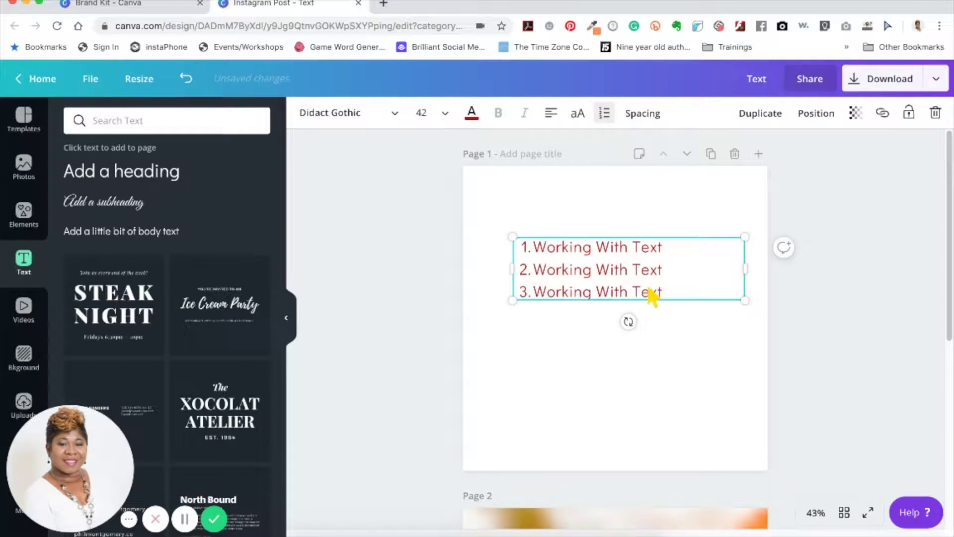
Try a much larger line height on the numbered list and bring it back to roughly its original spacing
click(643, 113)
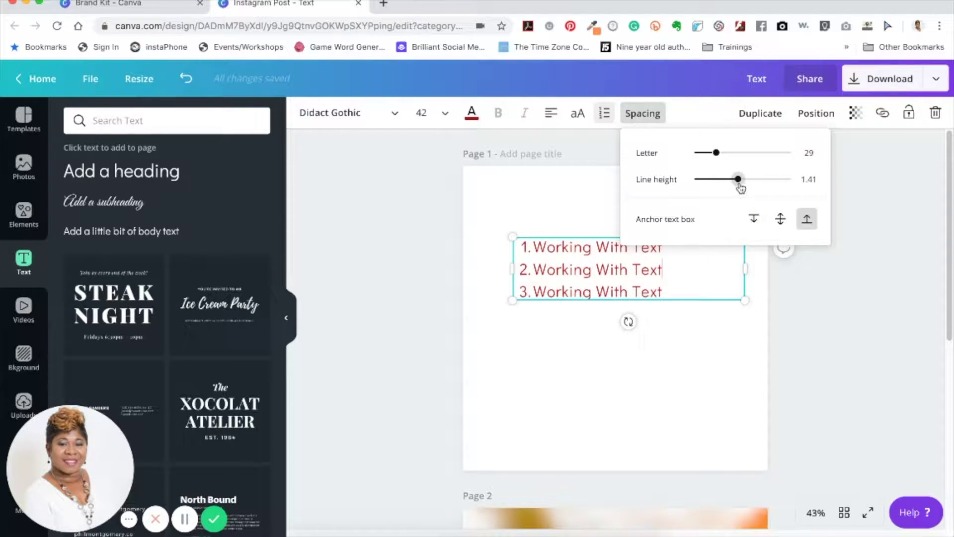
drag(741, 186, 791, 183)
drag(796, 181, 738, 193)
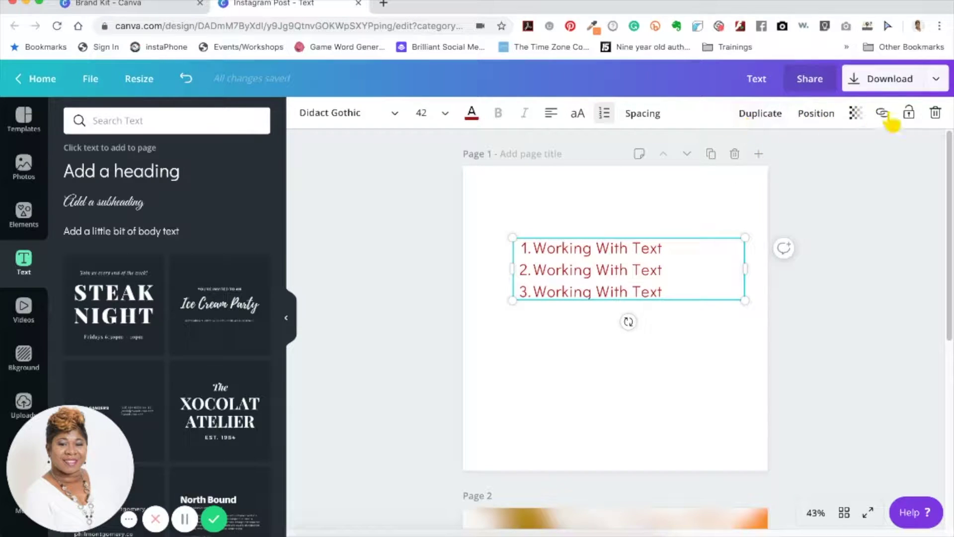
Duplicate the numbered list and separate the two, with the copy in the lower half of page 1 and the original above it
click(760, 113)
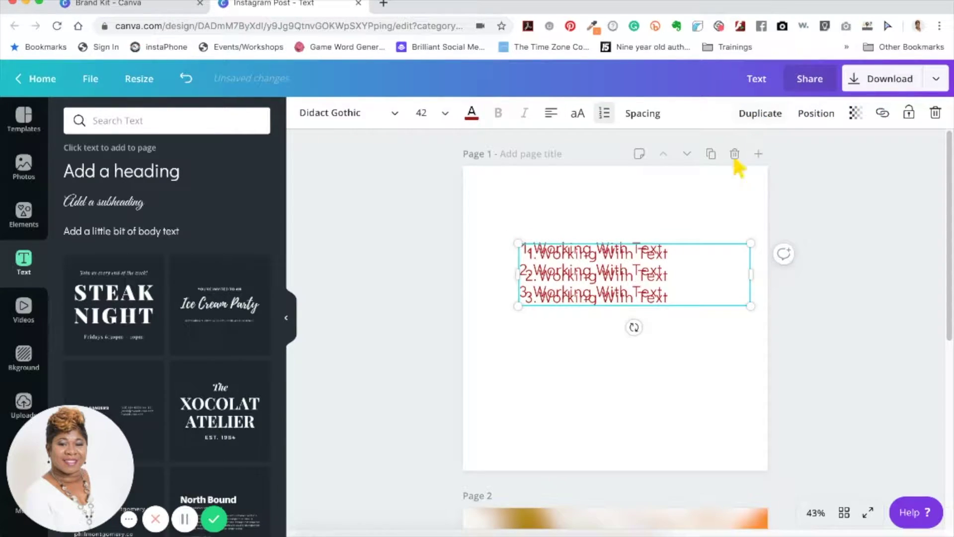
drag(584, 282, 579, 362)
click(568, 295)
drag(568, 295, 572, 266)
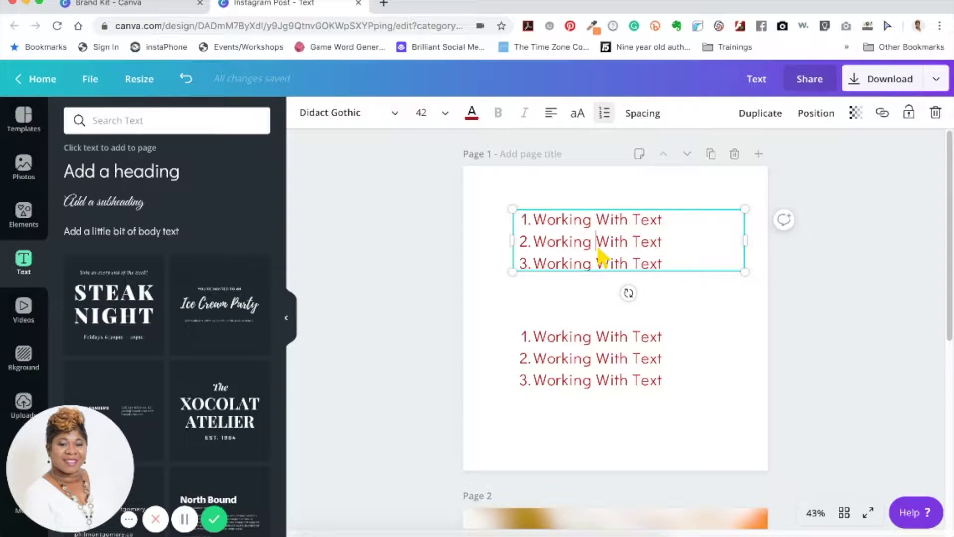
click(552, 343)
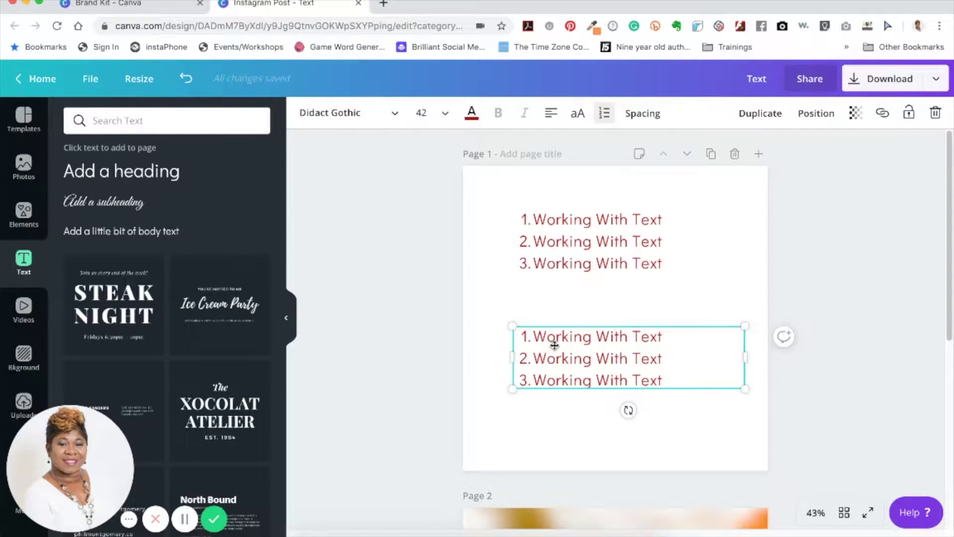
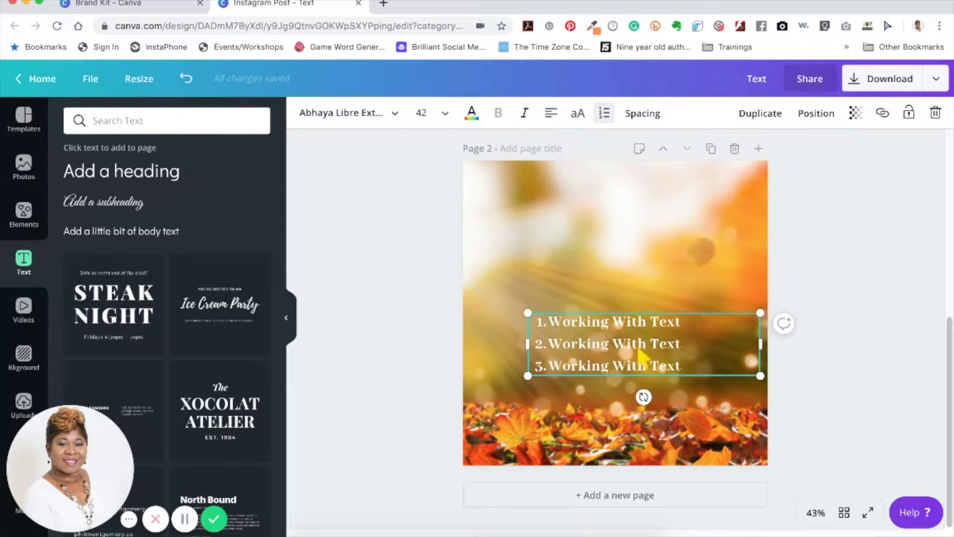
Move the numbered list on page 2 slightly up toward the page's middle and view its position options
click(634, 279)
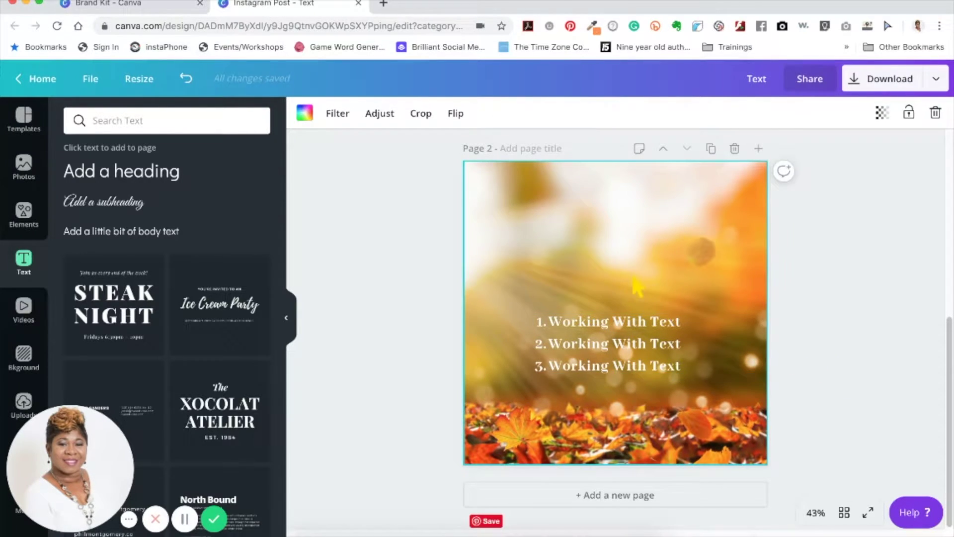
click(636, 341)
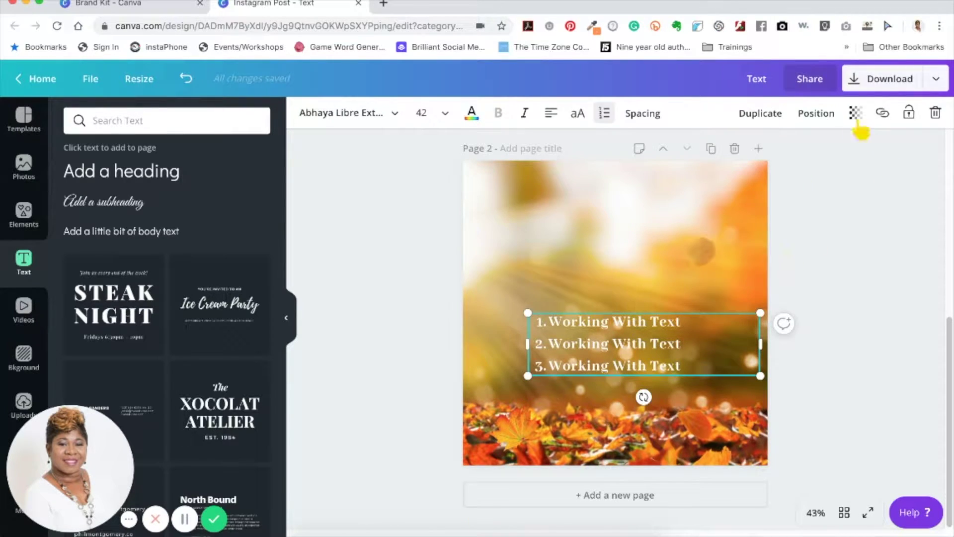
click(821, 117)
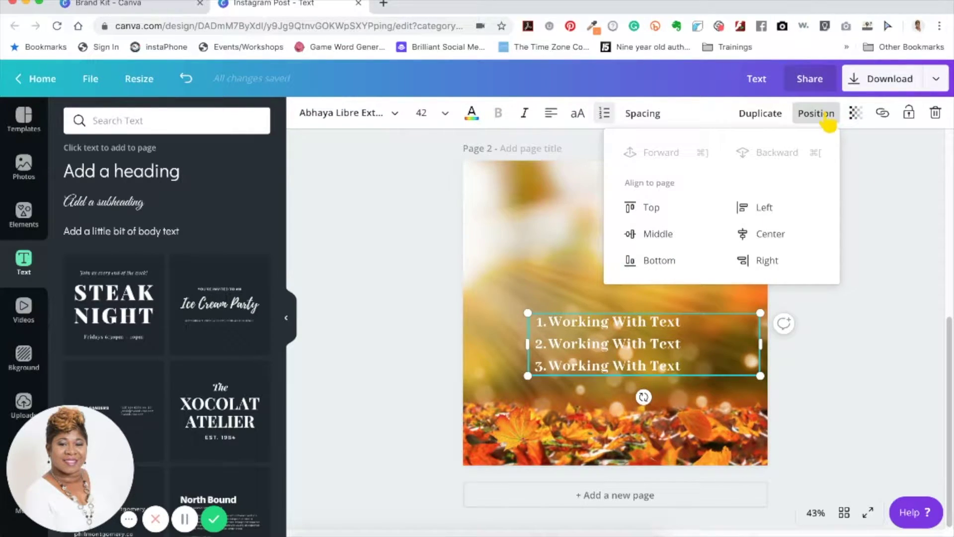
click(669, 328)
click(703, 311)
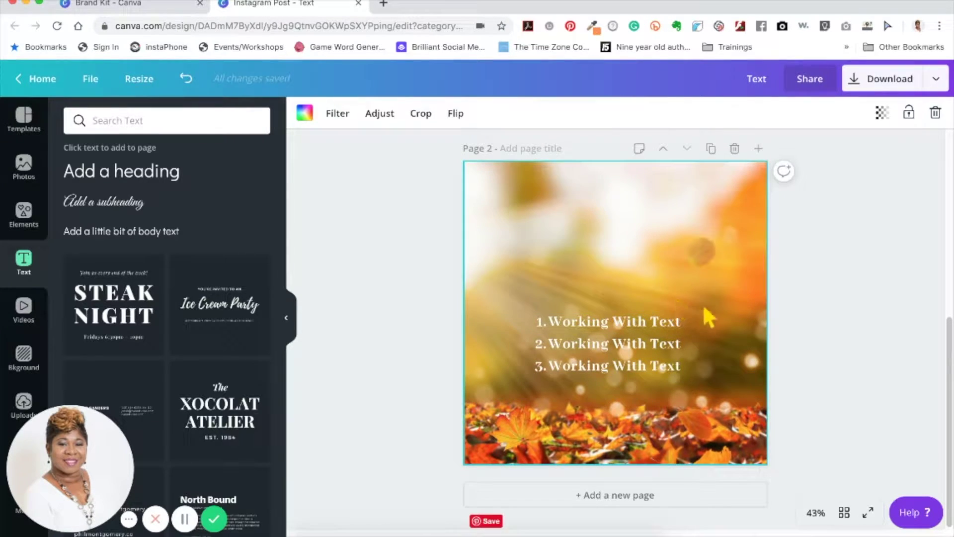
click(697, 322)
click(809, 115)
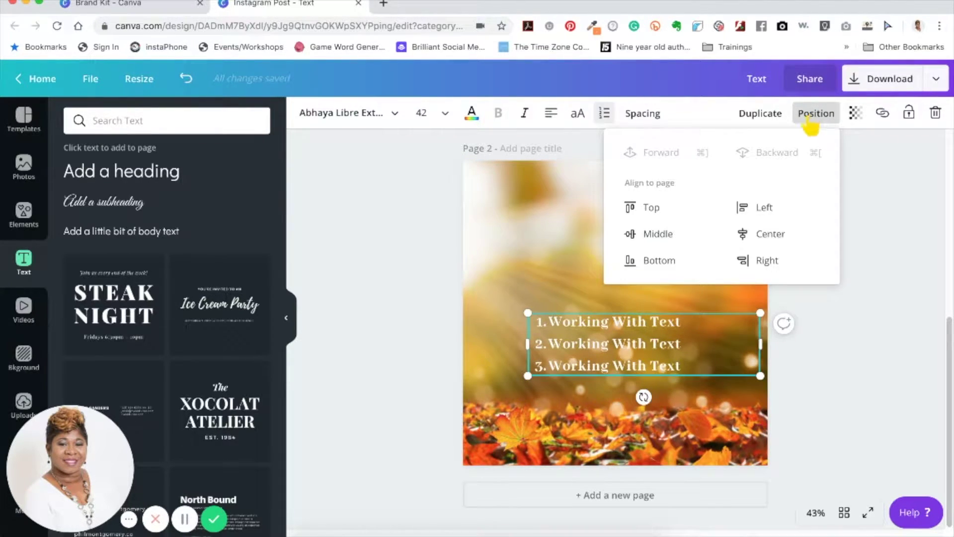
drag(643, 344, 635, 314)
click(816, 115)
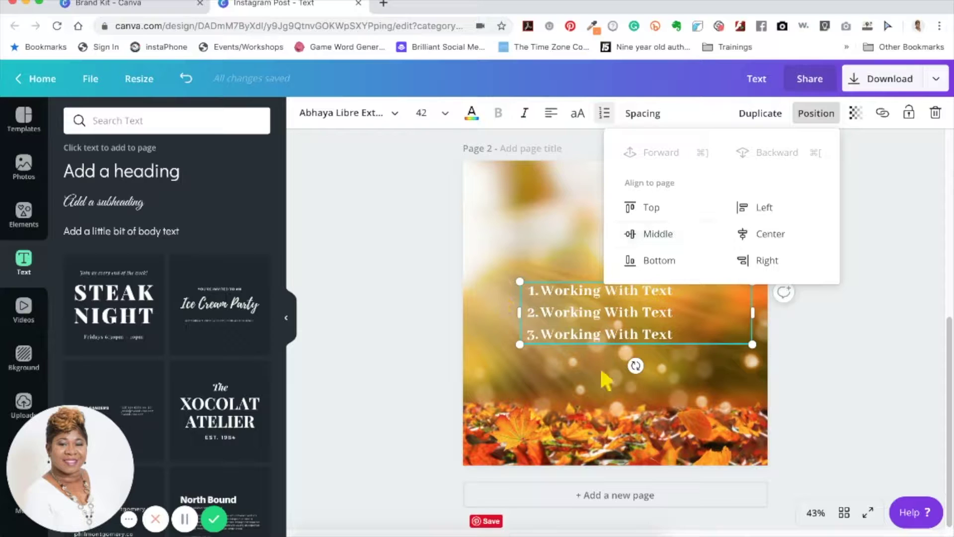
Add the recently used square to page 2, color it dark red and nudge it slightly up
click(23, 214)
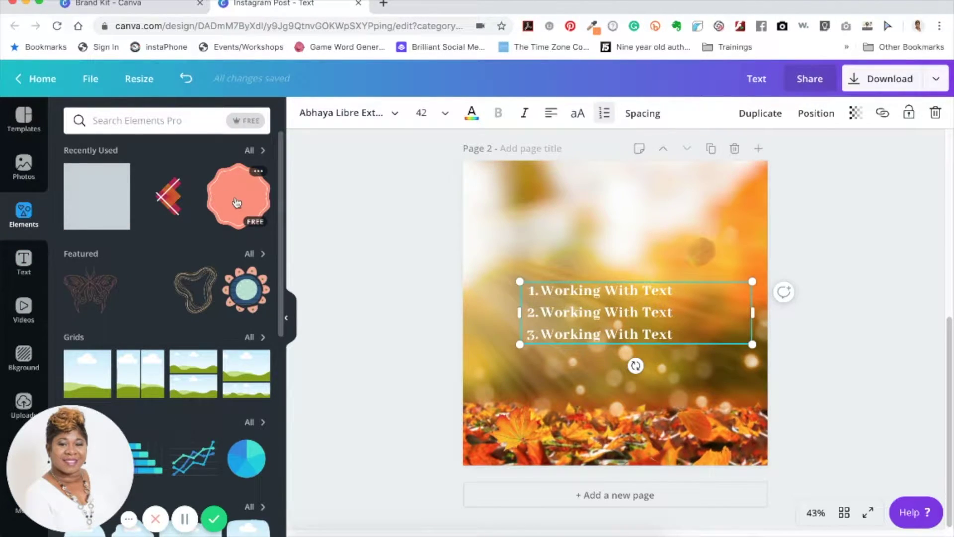
click(81, 201)
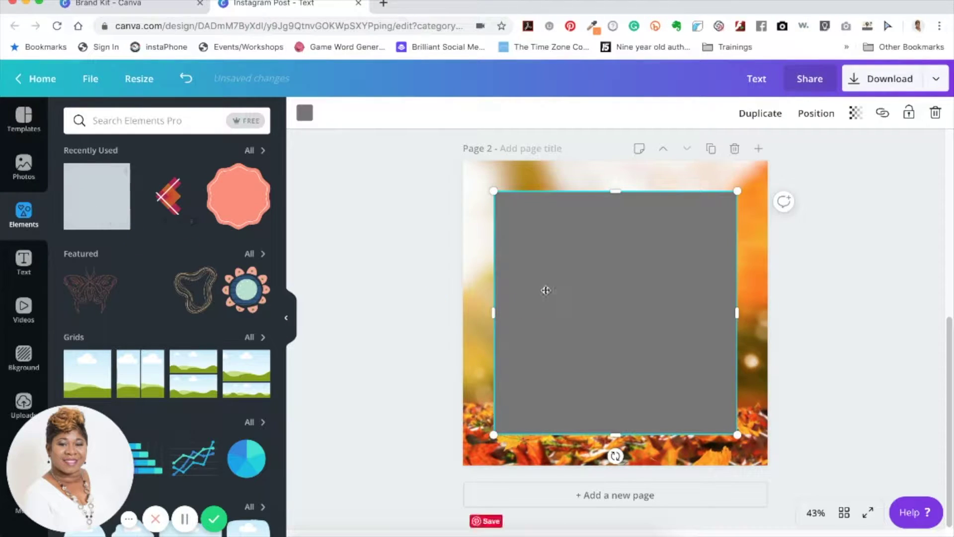
click(305, 114)
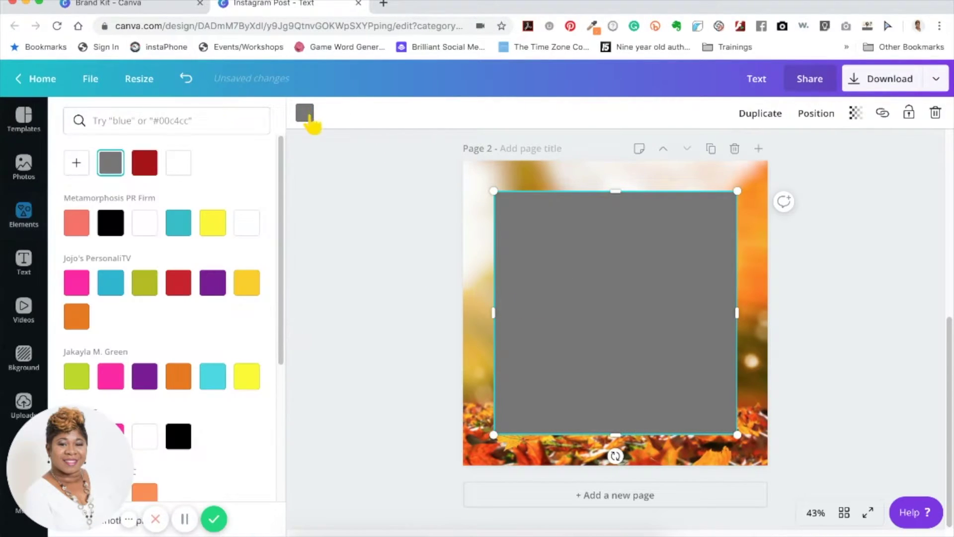
click(145, 164)
mouse_move(577, 294)
mouse_down()
mouse_move(593, 292)
mouse_move(584, 289)
mouse_up()
Send the red square backward so that it sits behind the numbered list on page 2
click(816, 114)
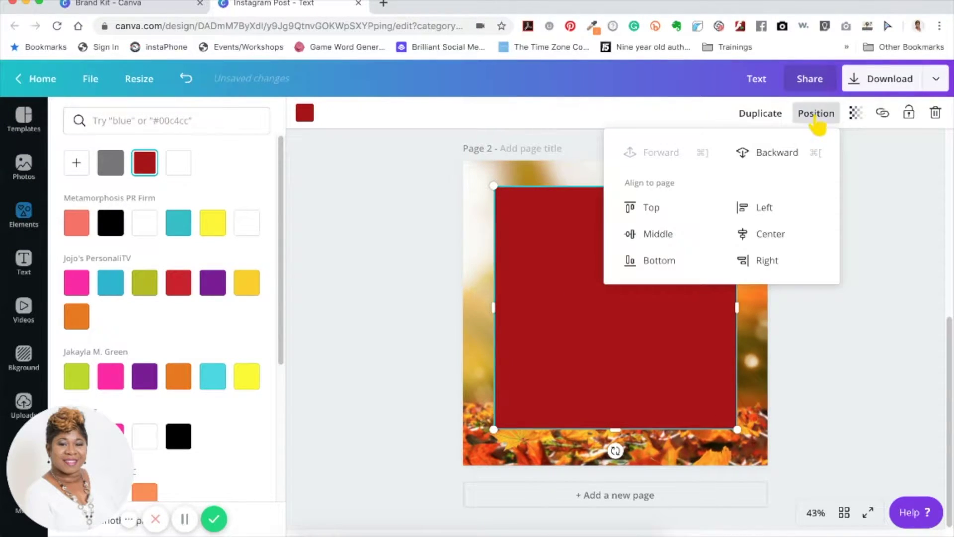
click(870, 202)
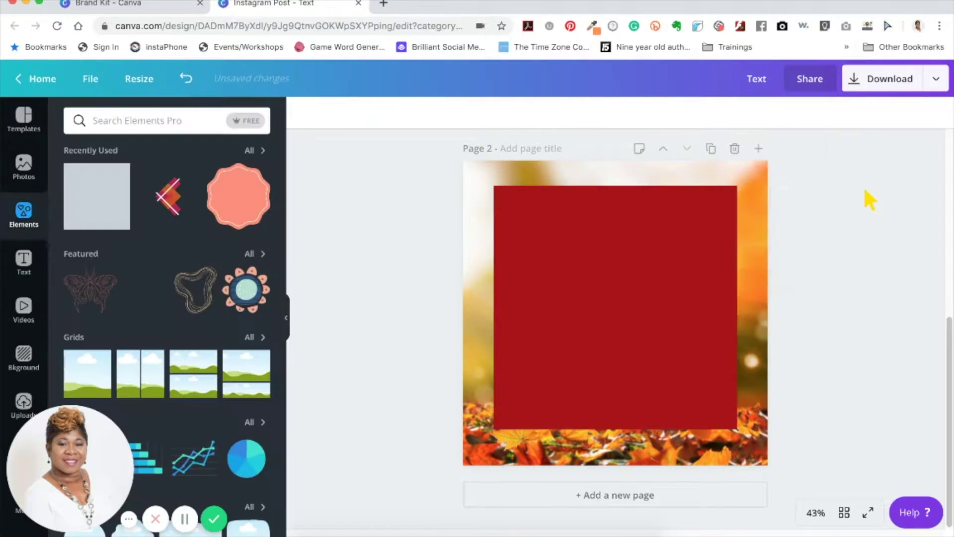
click(626, 275)
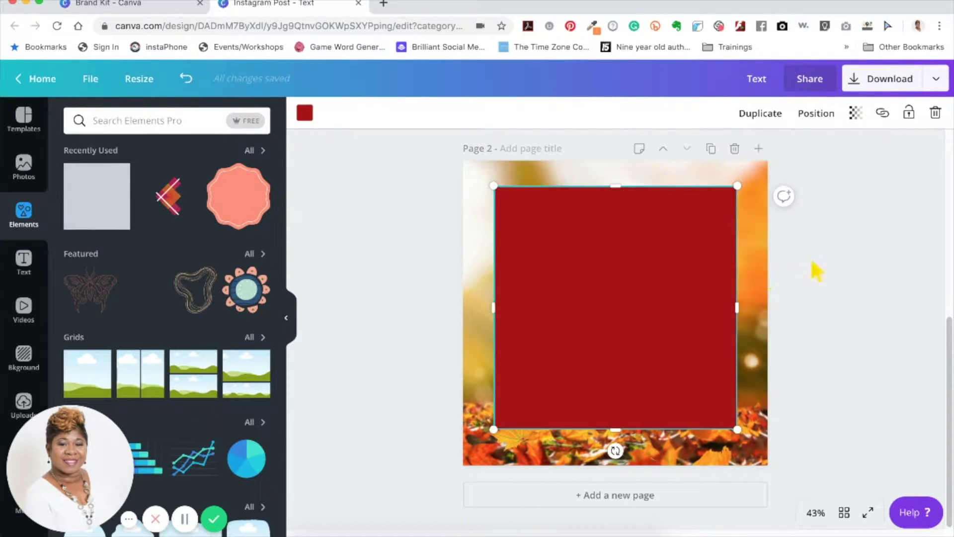
click(825, 115)
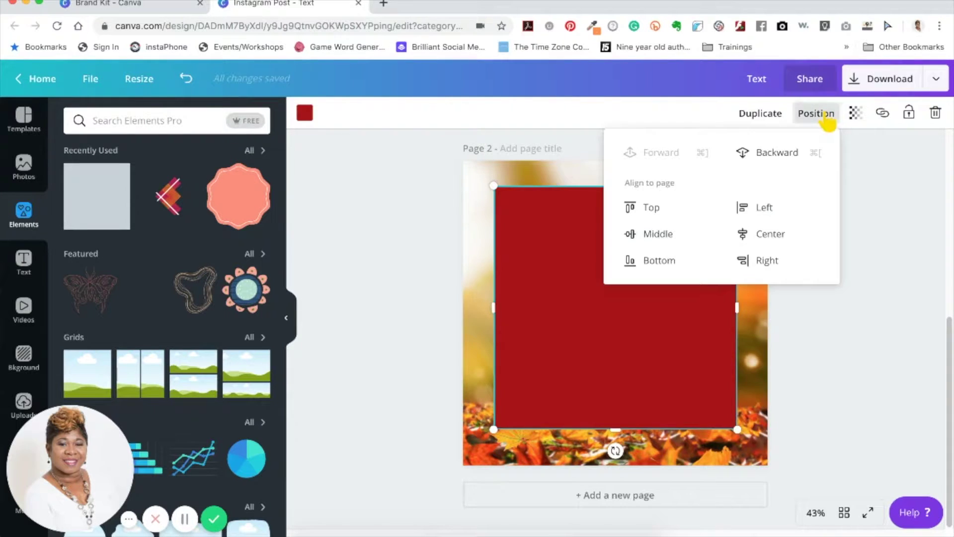
click(813, 304)
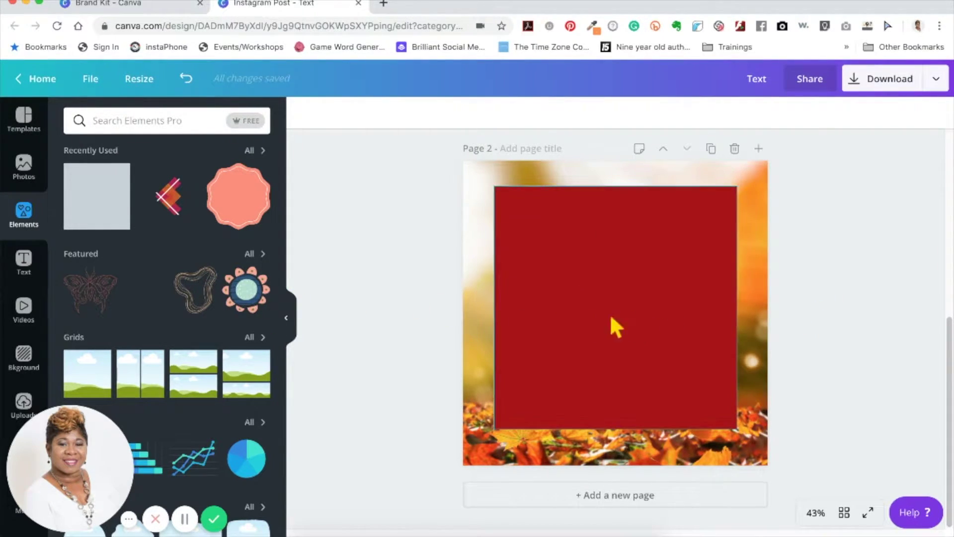
click(640, 321)
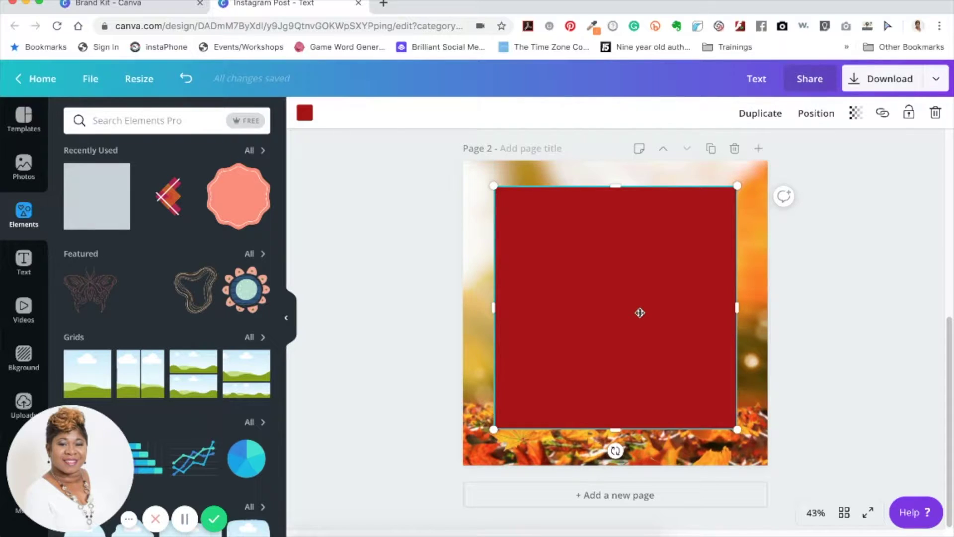
click(817, 117)
click(790, 157)
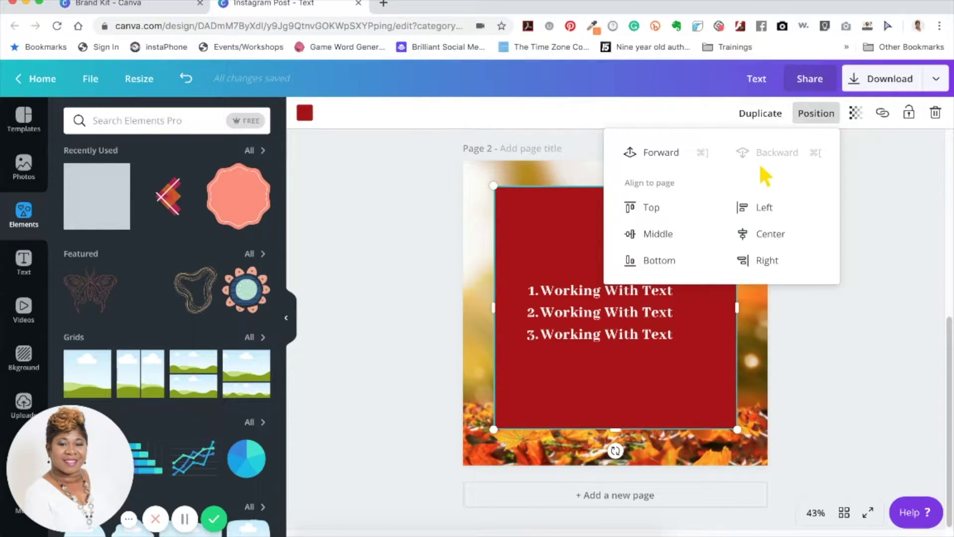
Try aligning the red square to the page's top and bottom, return it near the middle, and reposition the list within it
click(652, 208)
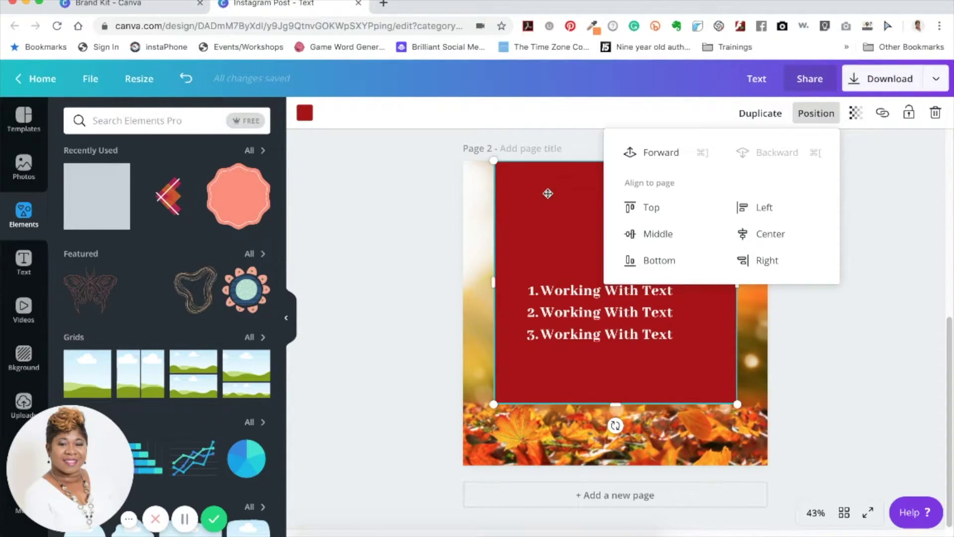
click(645, 262)
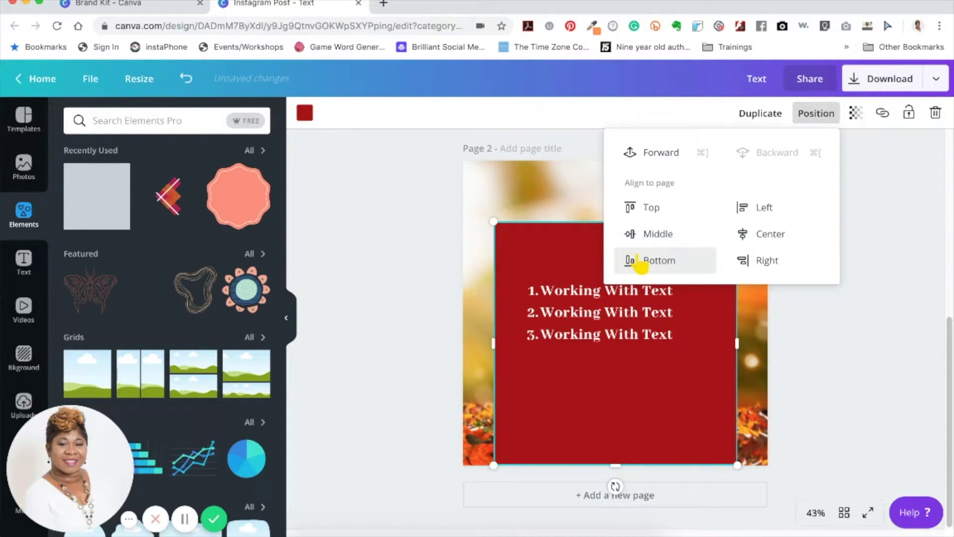
click(605, 298)
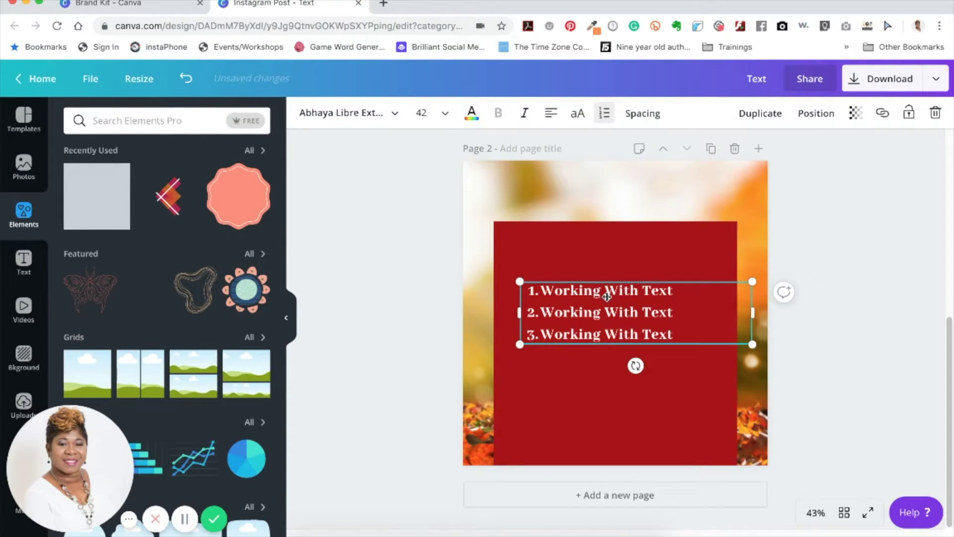
key(ctrl+z)
key(ctrl+z)
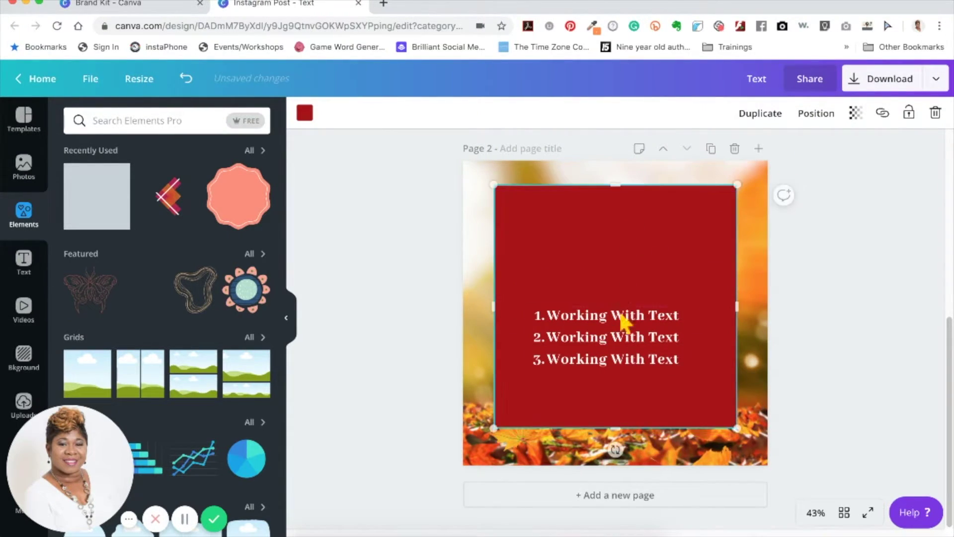
key(ctrl+z)
Try the numbered list's transparency, leave it at 100, and move the list down to the red square's vertical center
click(861, 118)
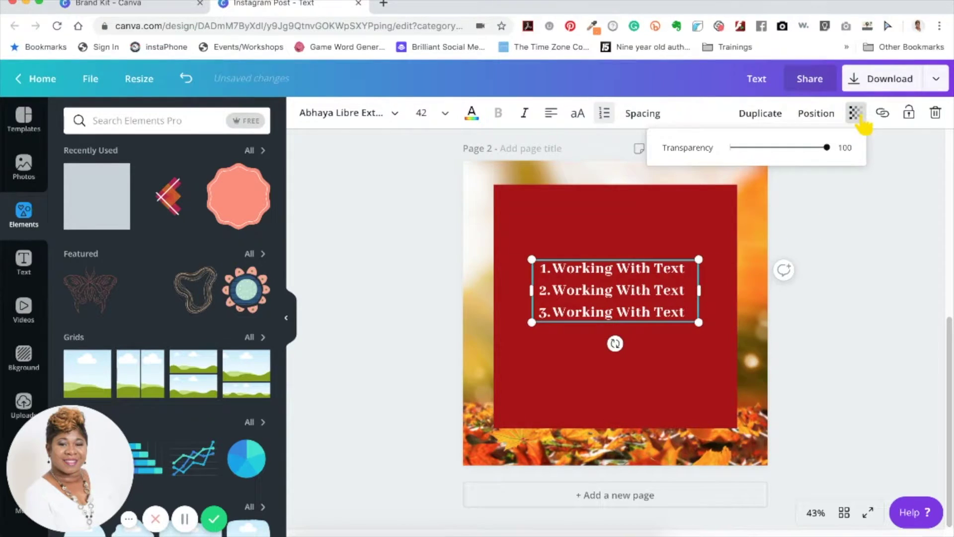
mouse_move(827, 147)
mouse_down()
mouse_move(774, 150)
mouse_move(734, 164)
mouse_move(835, 156)
mouse_up()
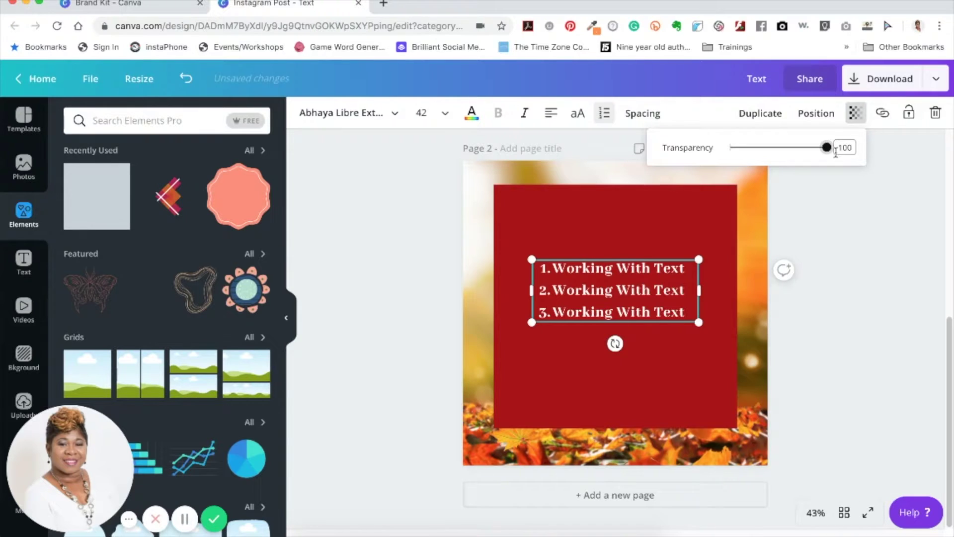
drag(828, 149, 841, 162)
click(637, 360)
drag(650, 300, 653, 314)
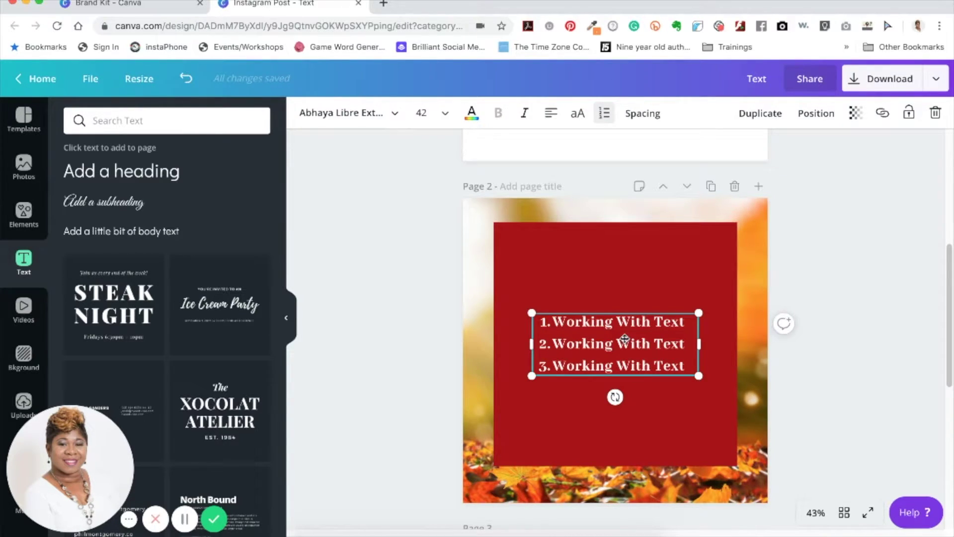
Insert the "Do something today that your future self will thank you for." text combination on the blank page 3
scroll(622, 363, down, 1)
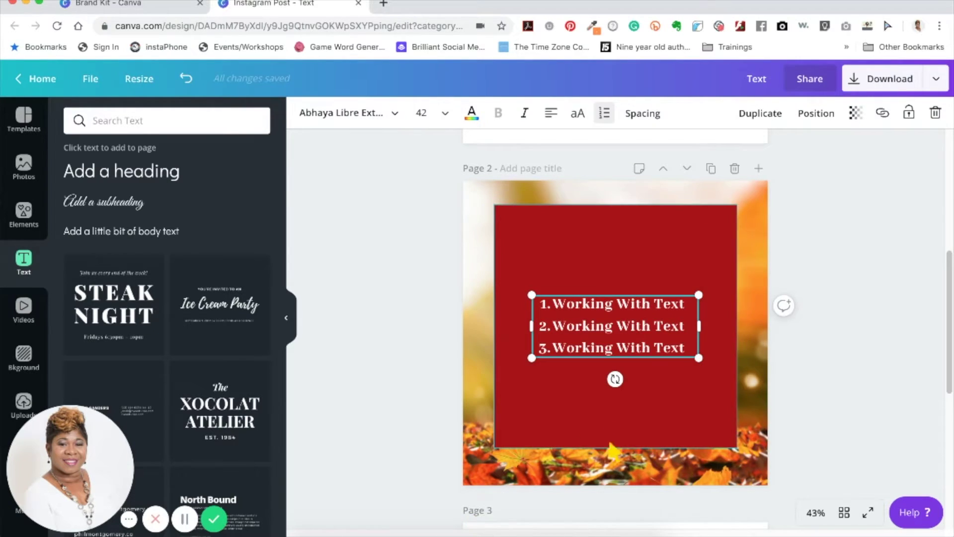
scroll(671, 507, down, 5)
click(664, 453)
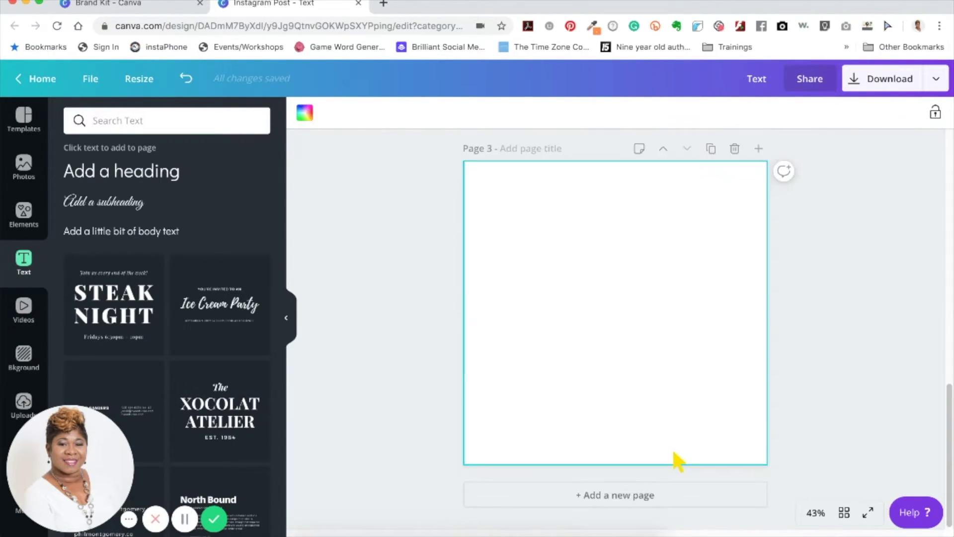
scroll(674, 459, up, 3)
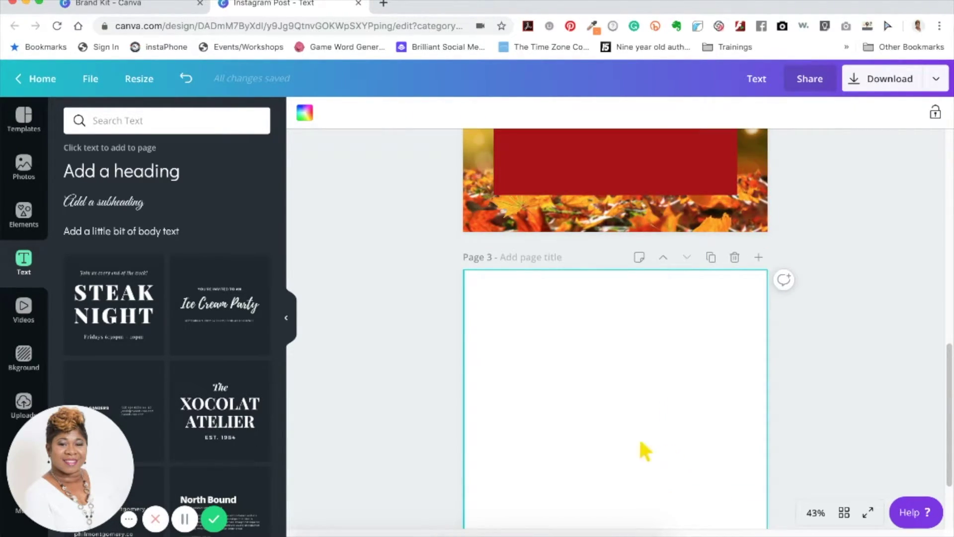
scroll(134, 292, down, 2)
scroll(137, 293, up, 2)
scroll(137, 311, down, 1)
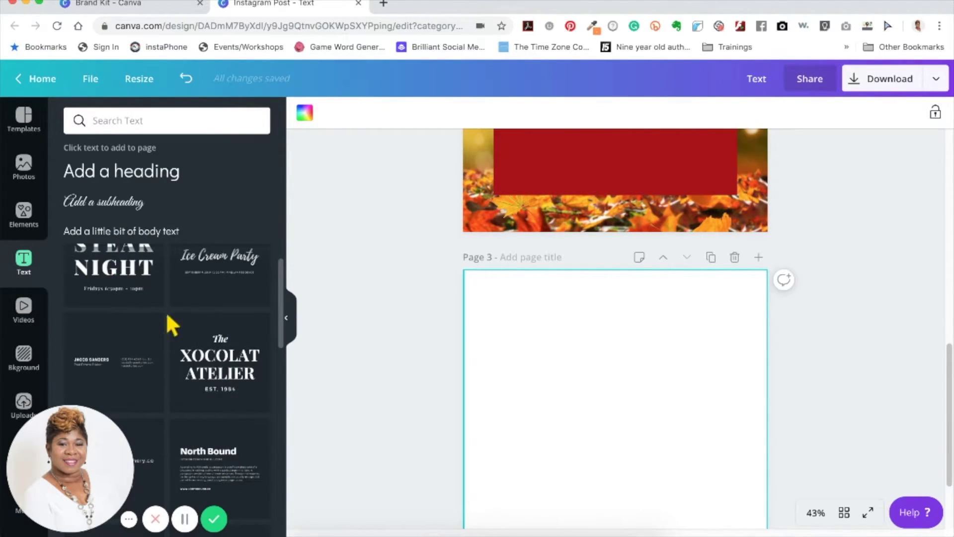
scroll(166, 311, down, 10)
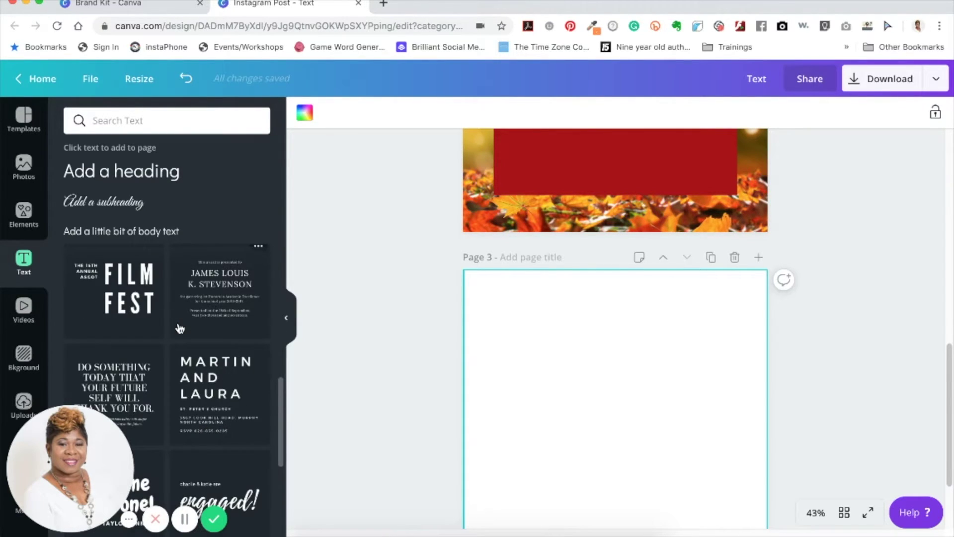
click(145, 380)
mouse_move(651, 405)
mouse_down()
mouse_move(647, 390)
mouse_move(649, 405)
mouse_up()
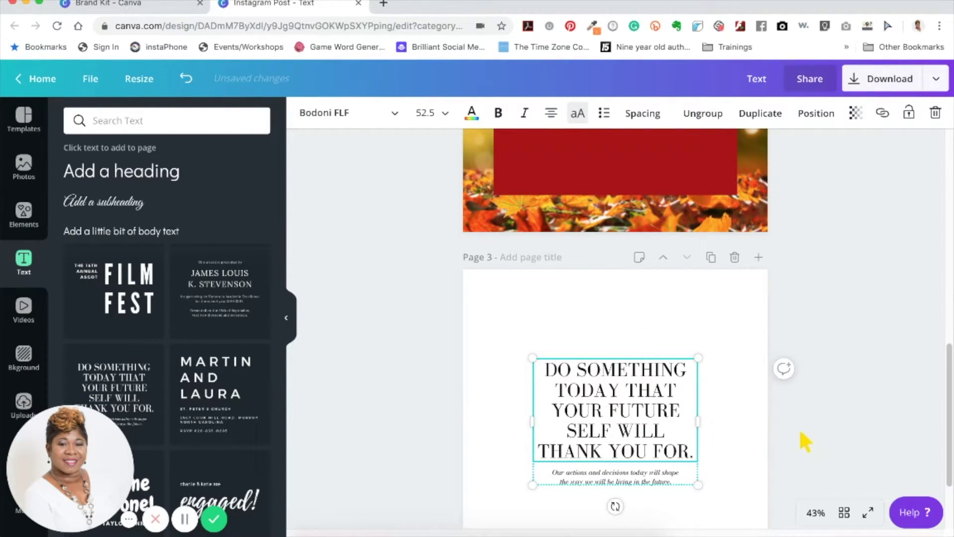
Enlarge the quote text group on page 3 to about 837 by 642 and move it up near the page's middle
scroll(803, 441, down, 2)
drag(698, 379, 736, 422)
drag(525, 411, 497, 431)
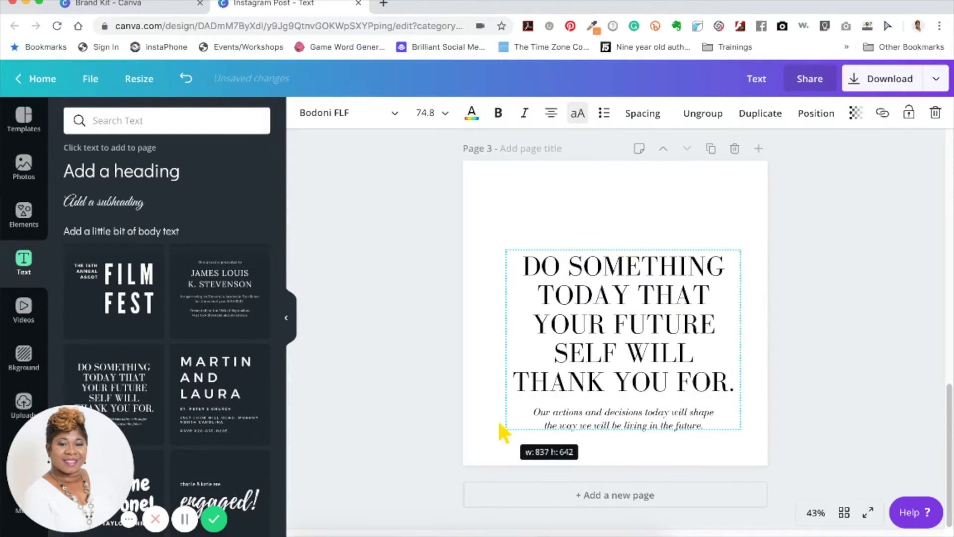
drag(599, 360, 595, 333)
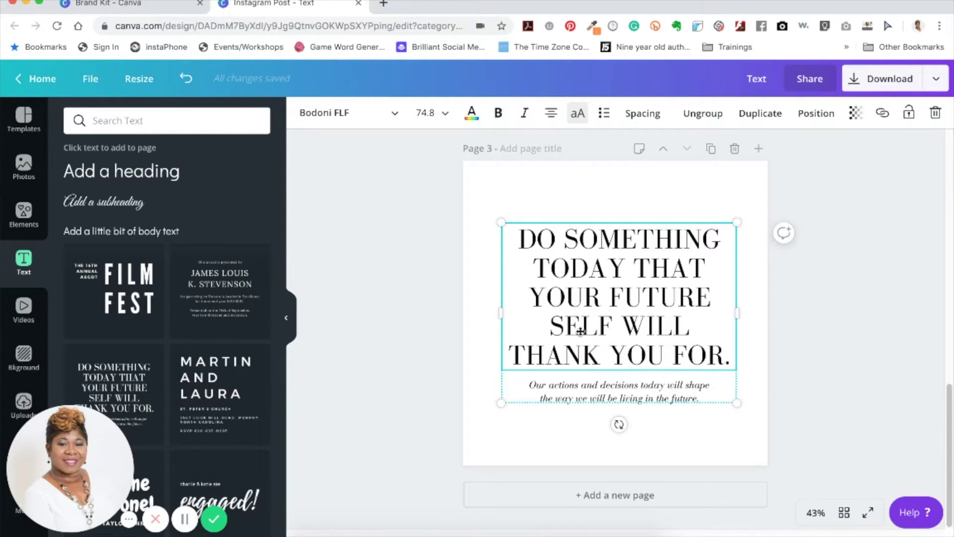
Add a fourth page and place the "We offer a variety of services to make your pool more enjoyable." text combination on it
scroll(157, 312, down, 3)
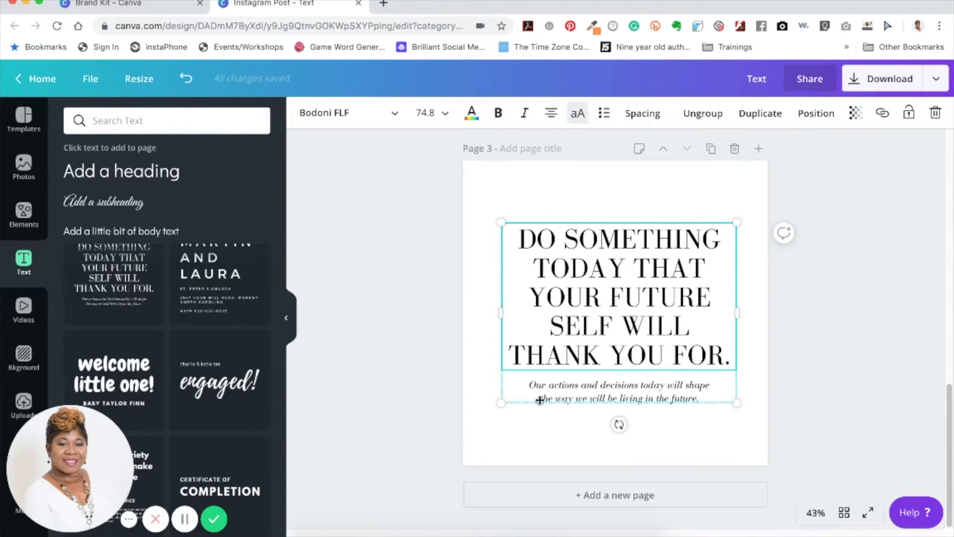
click(604, 494)
scroll(179, 309, down, 1)
scroll(179, 309, down, 2)
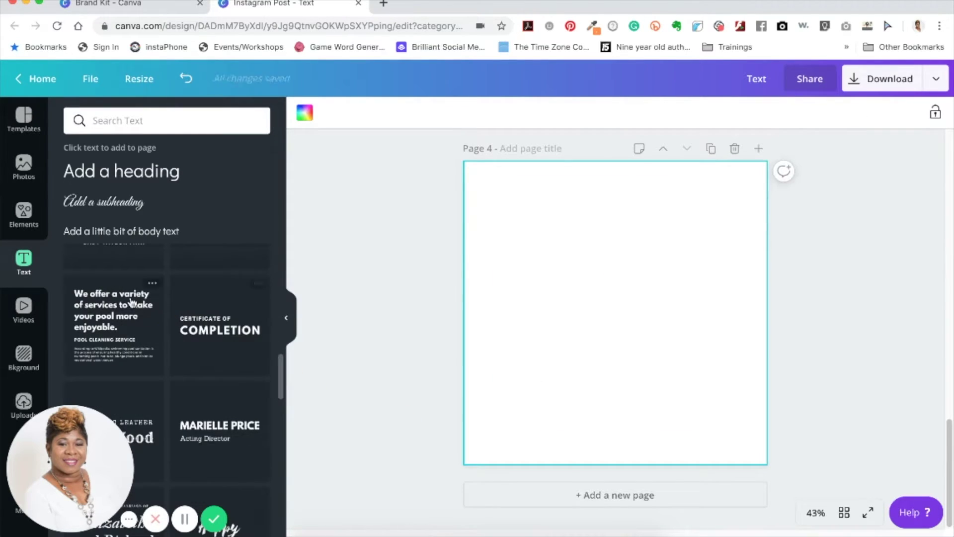
scroll(124, 328, up, 1)
drag(614, 342, 614, 333)
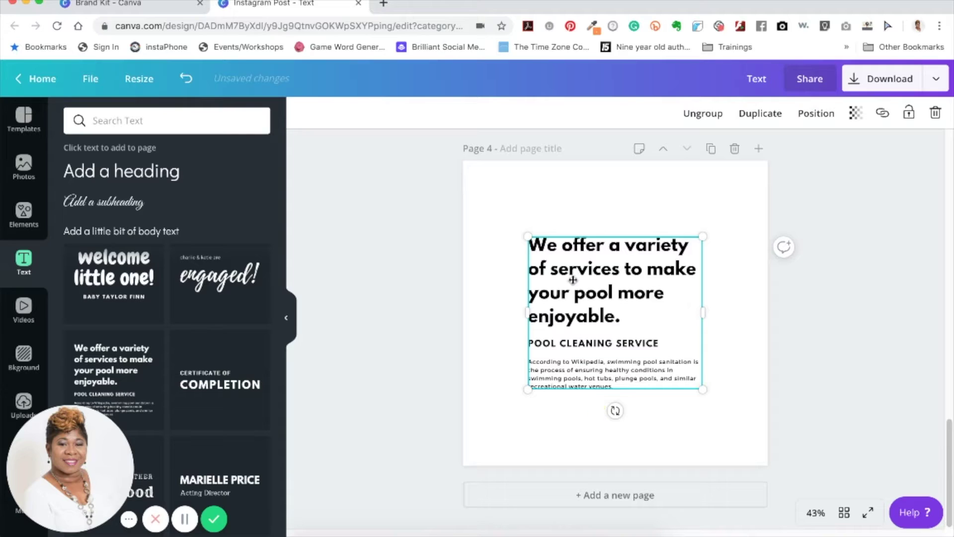
Check which font the pool services heading on page 4 uses in the font list, leaving it unchanged
click(595, 269)
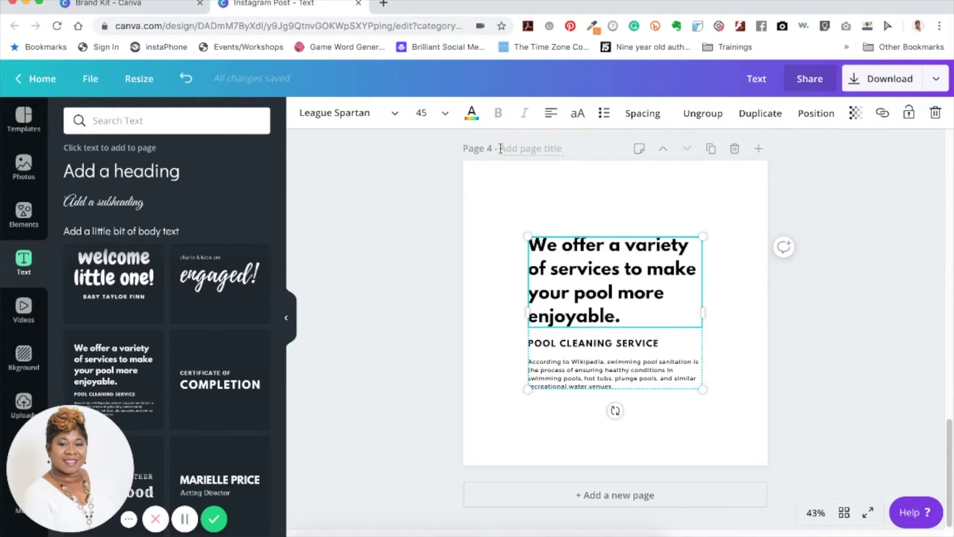
click(400, 115)
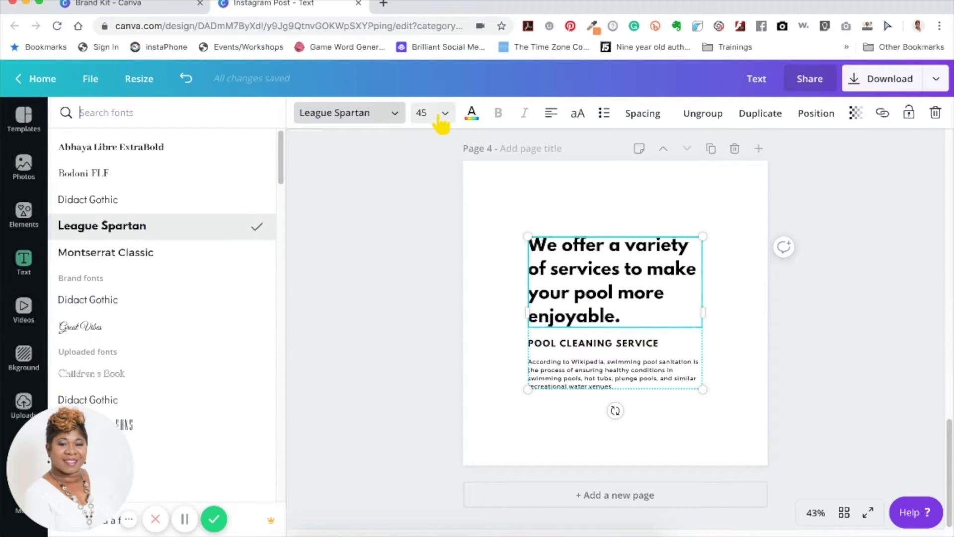
click(722, 323)
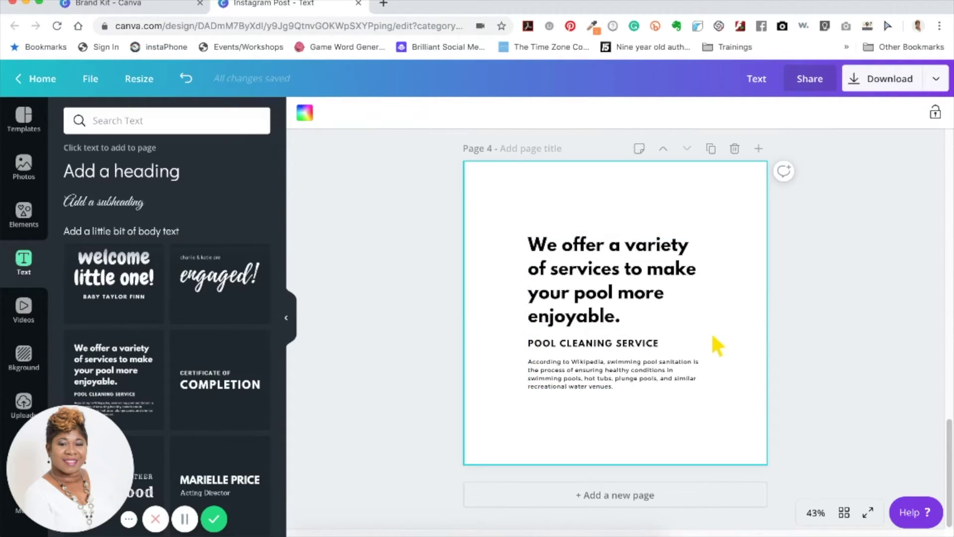
Add a blank fifth page and look through more of the ready-made text combinations
scroll(165, 348, down, 10)
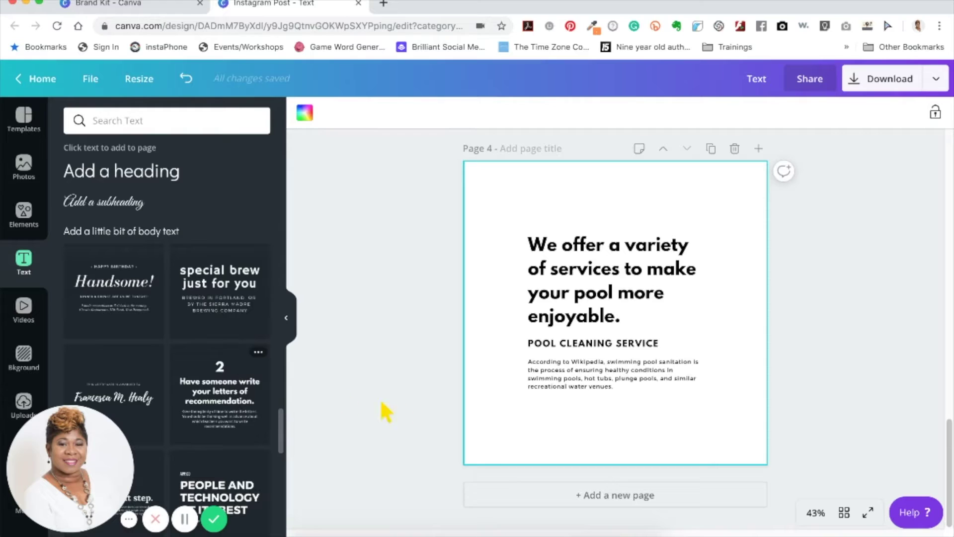
click(621, 496)
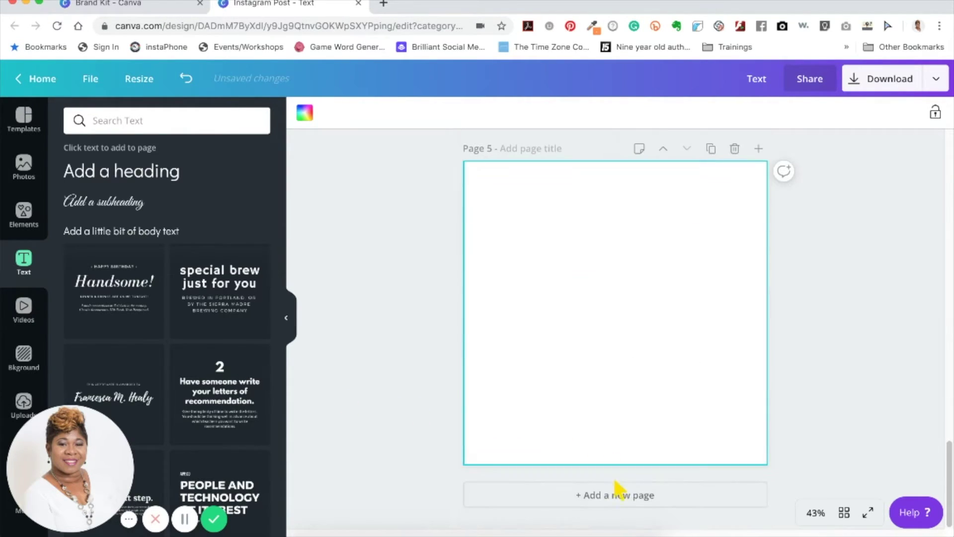
scroll(202, 368, down, 10)
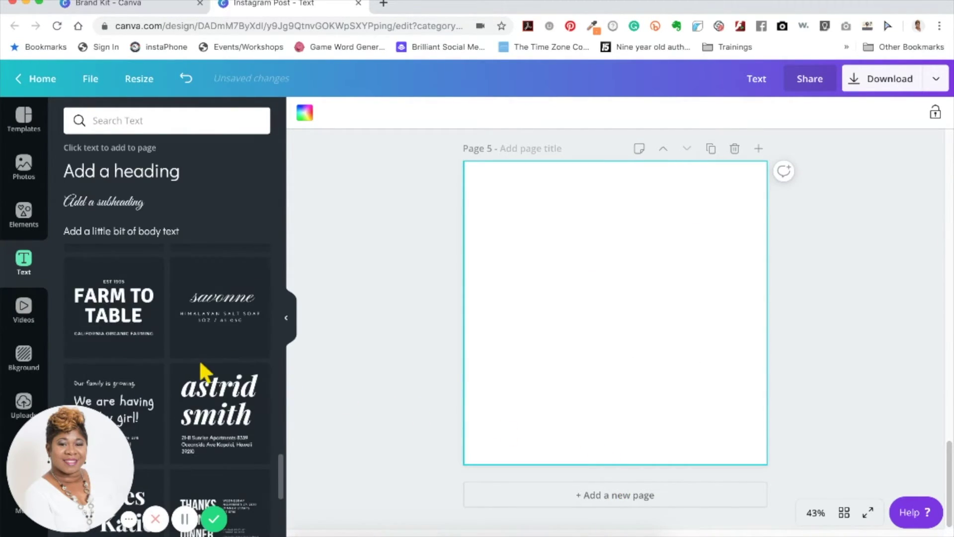
scroll(201, 370, down, 5)
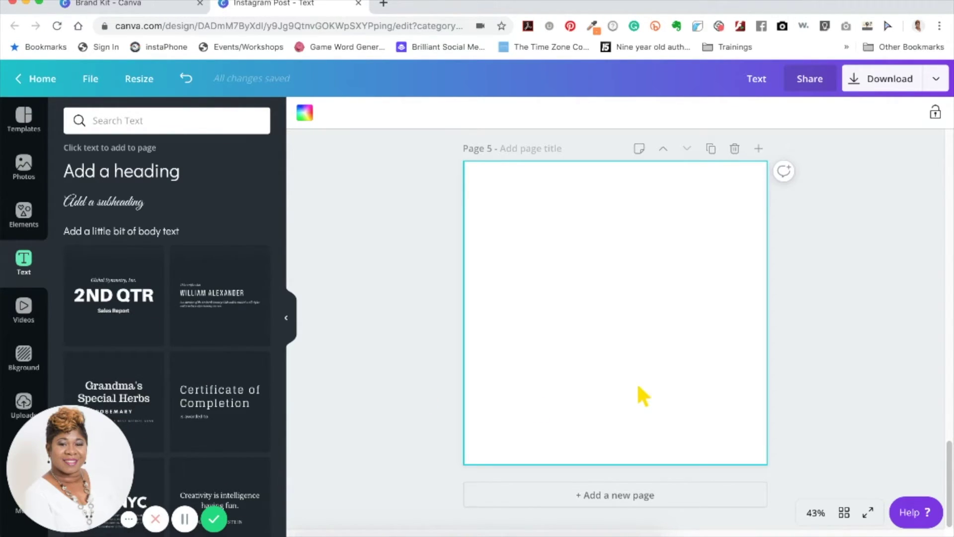
Move the pool services text group on page 4 up slightly and ungroup it
scroll(800, 335, up, 5)
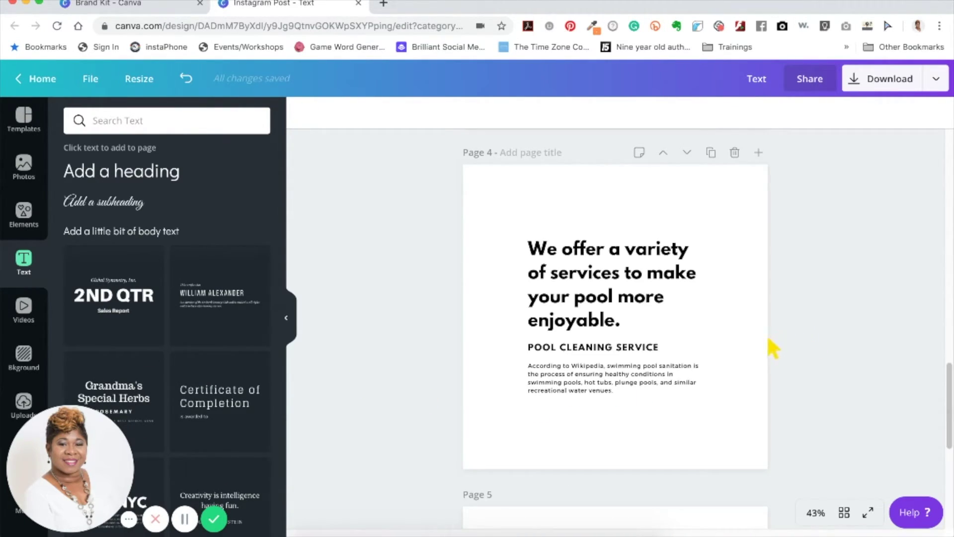
click(592, 271)
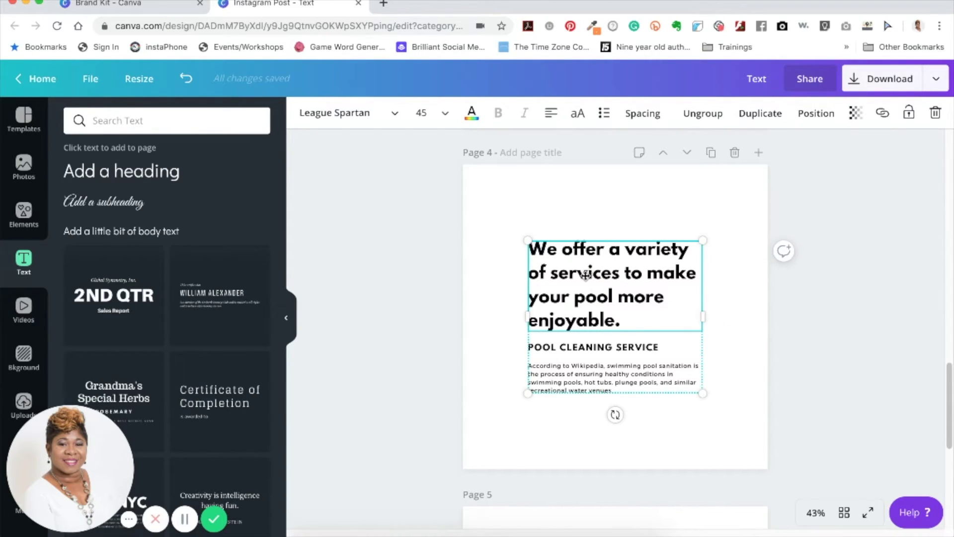
drag(580, 276, 581, 250)
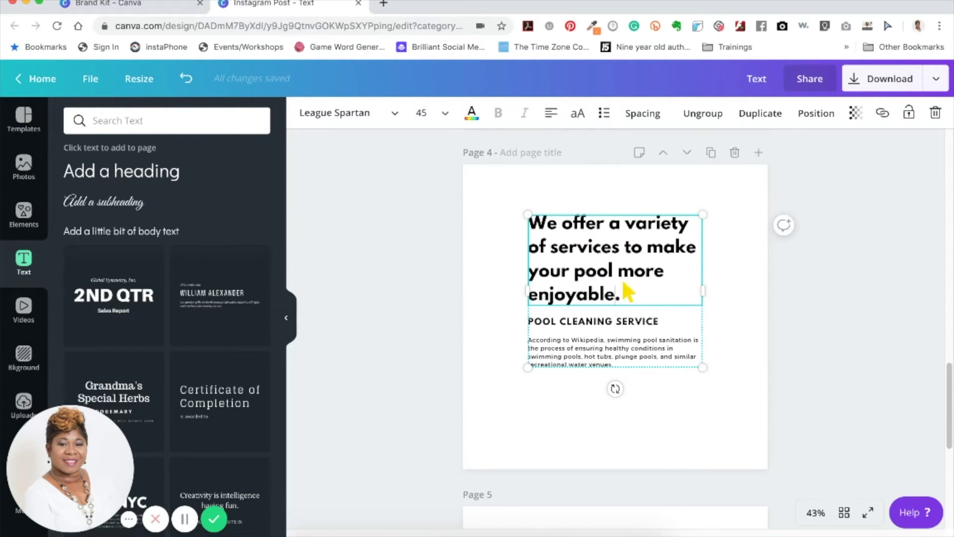
click(703, 114)
Spread the ungrouped texts over page 4: heading near the page top, "POOL CLEANING SERVICE" right of the middle, paragraph near the page bottom
drag(609, 284, 609, 269)
click(598, 322)
mouse_move(598, 320)
mouse_down()
mouse_move(598, 290)
mouse_move(598, 306)
mouse_up()
drag(597, 348, 596, 391)
drag(596, 323, 618, 353)
drag(576, 255, 562, 237)
drag(596, 336, 640, 333)
drag(588, 394, 587, 423)
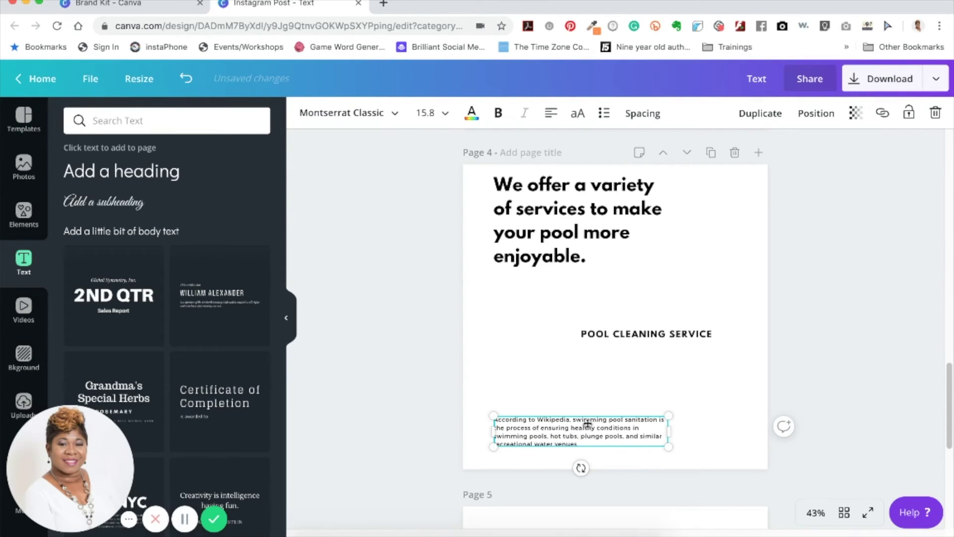
Browse further through the ready-made text combinations and deselect the paragraph on page 4
scroll(229, 319, down, 10)
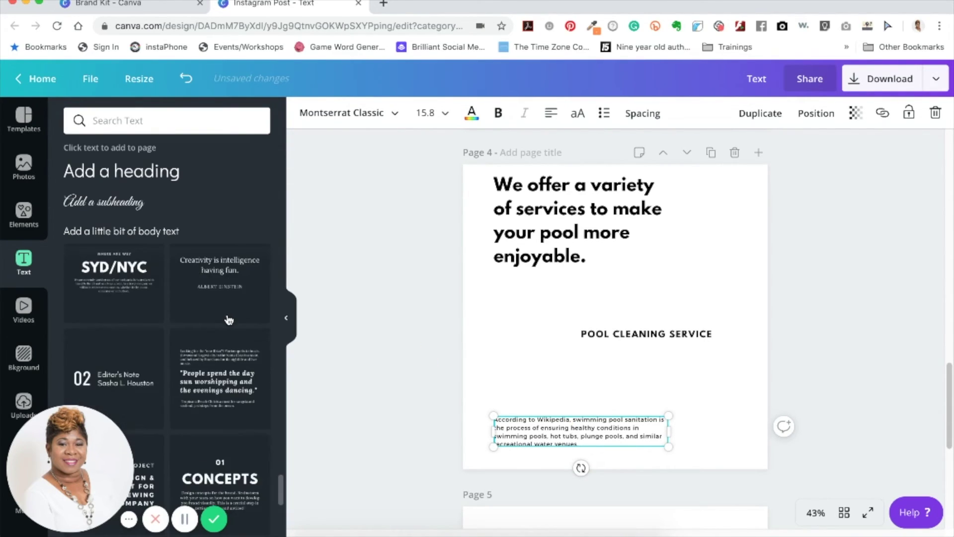
scroll(230, 319, down, 5)
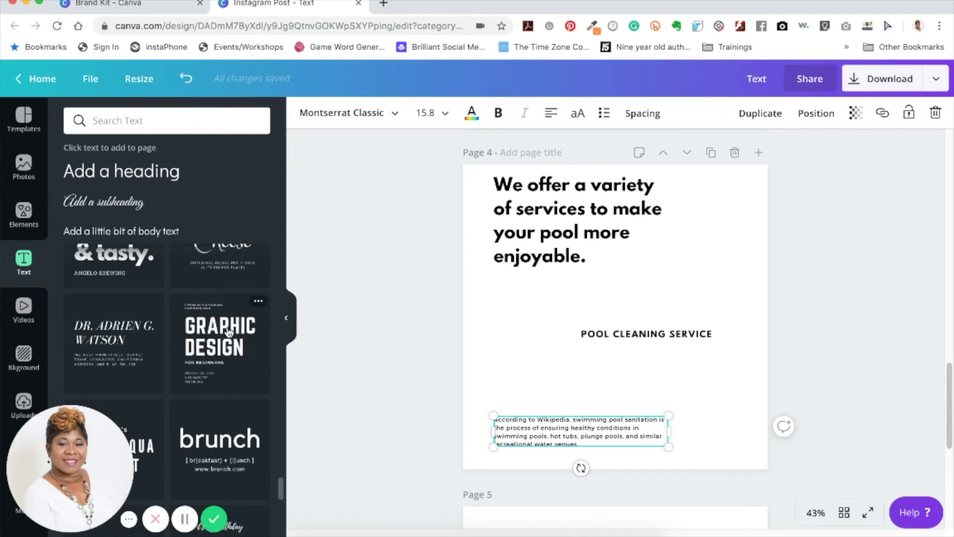
click(504, 364)
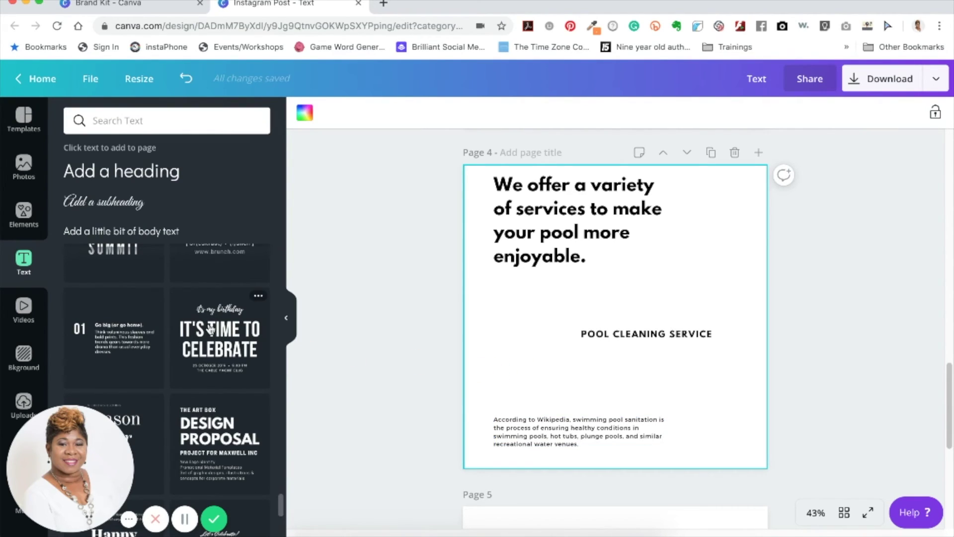